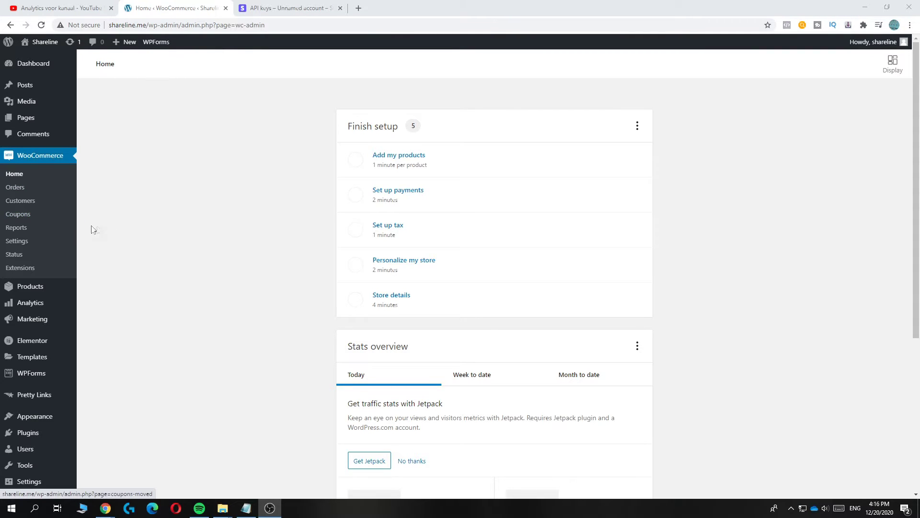
# Step: Open WooCommerce Settings on the Payments tab, where all four payment methods are disabled
pyautogui.scroll(-1, 256, 233)
pyautogui.scroll(-2, 287, 240)
pyautogui.scroll(3, 329, 249)
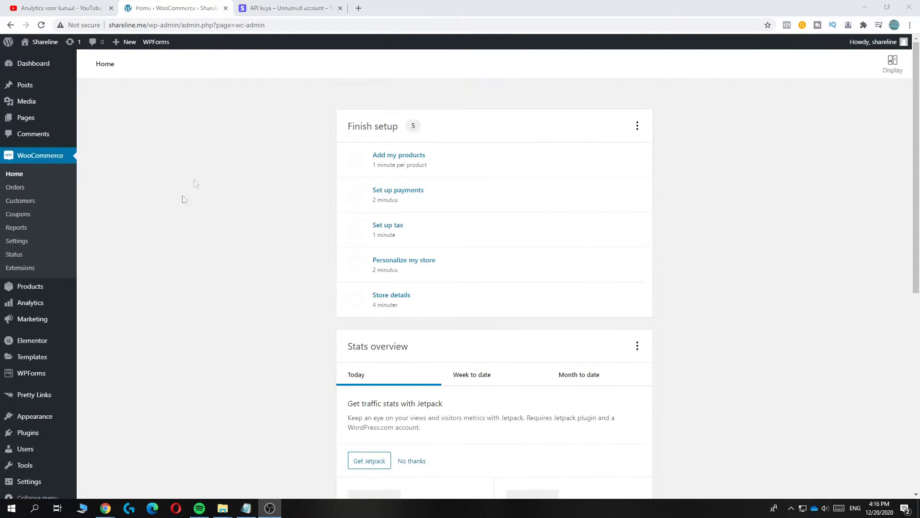
pyautogui.scroll(-4, 121, 232)
pyautogui.scroll(4, 120, 230)
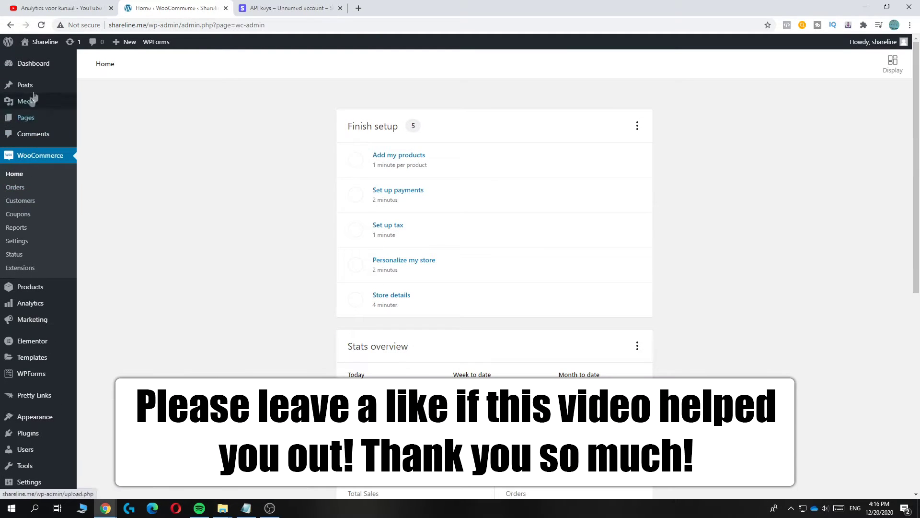
pyautogui.scroll(-1, 53, 226)
pyautogui.scroll(1, 48, 230)
pyautogui.scroll(-1, 34, 240)
pyautogui.scroll(1, 27, 227)
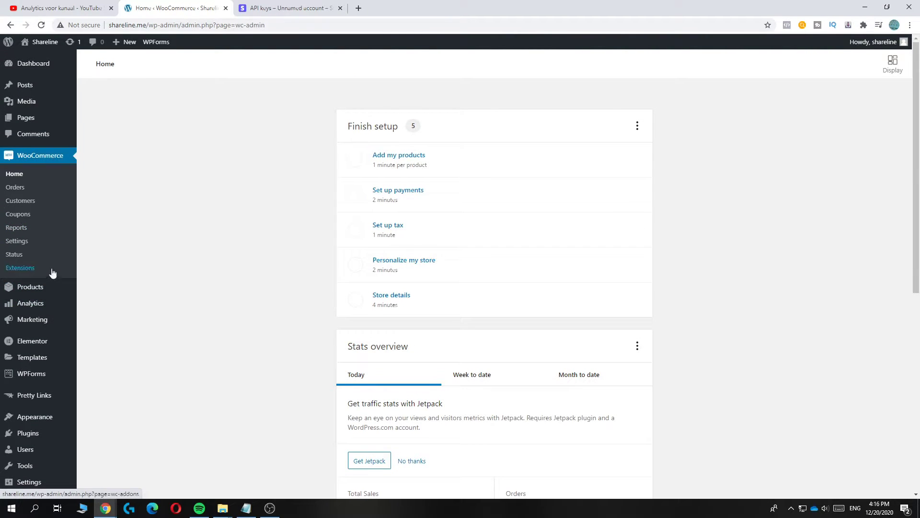
pyautogui.click(13, 245)
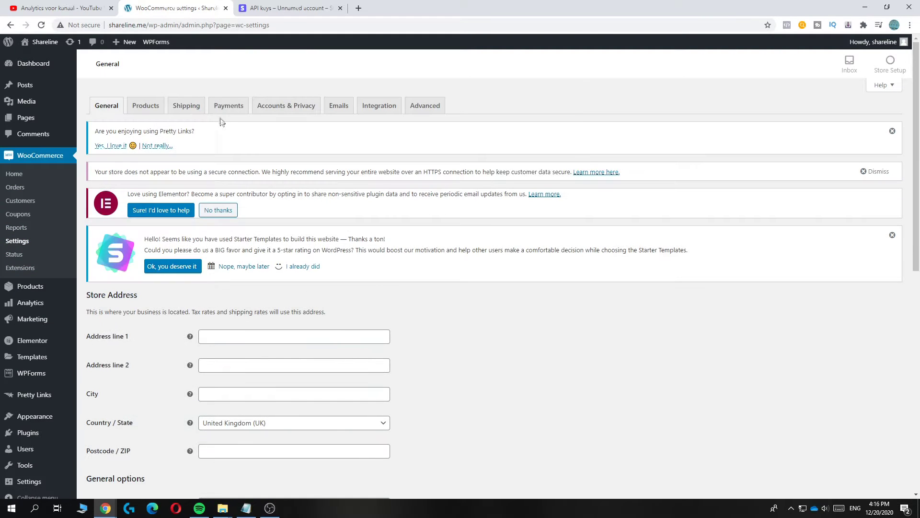
pyautogui.click(219, 107)
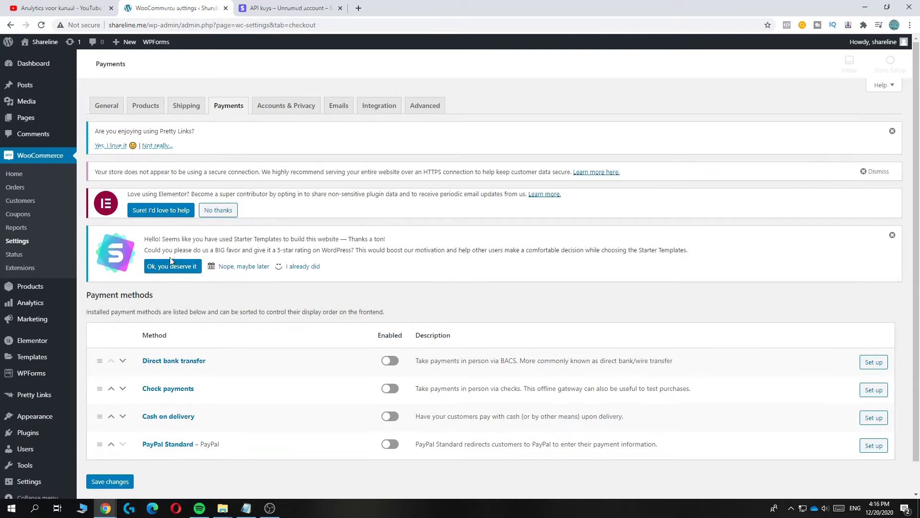
pyautogui.scroll(-1, 192, 391)
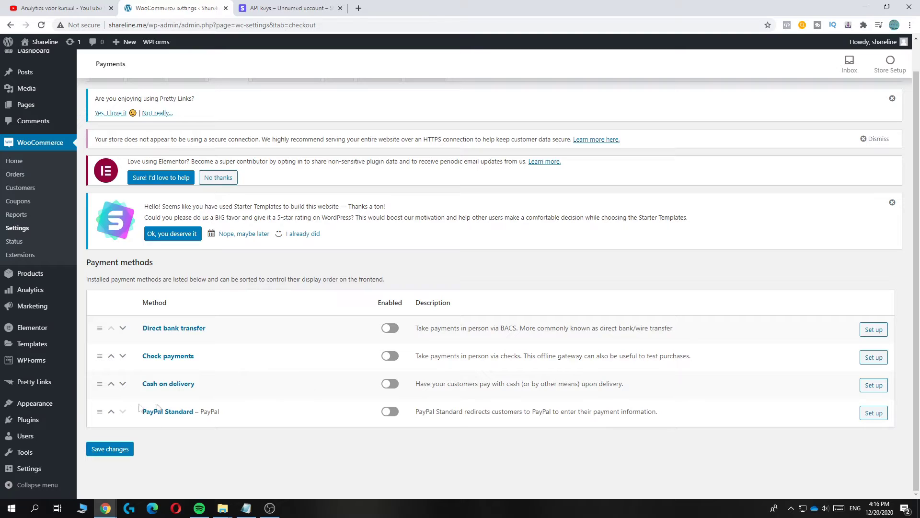
# Step: Search the WordPress plugin directory for 'woocommerce stripe'
pyautogui.click(30, 420)
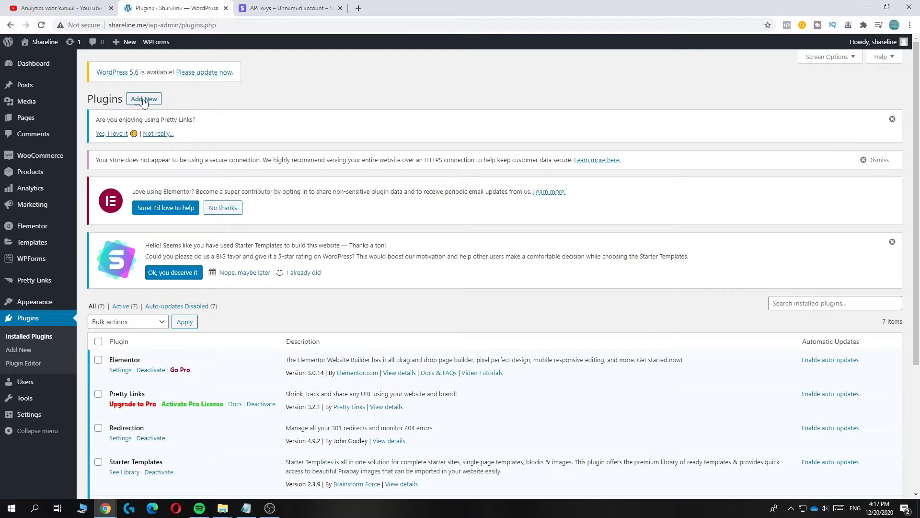
pyautogui.click(143, 100)
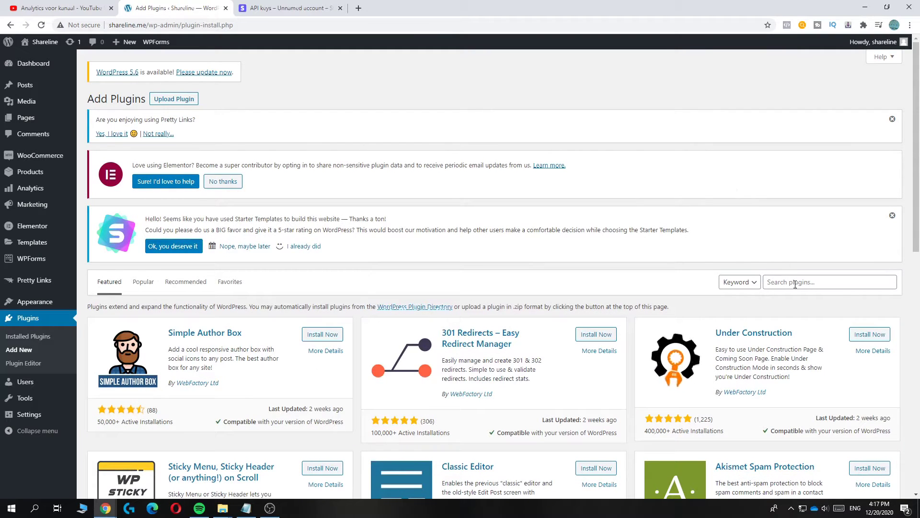
pyautogui.click(795, 284)
pyautogui.write('wooc')
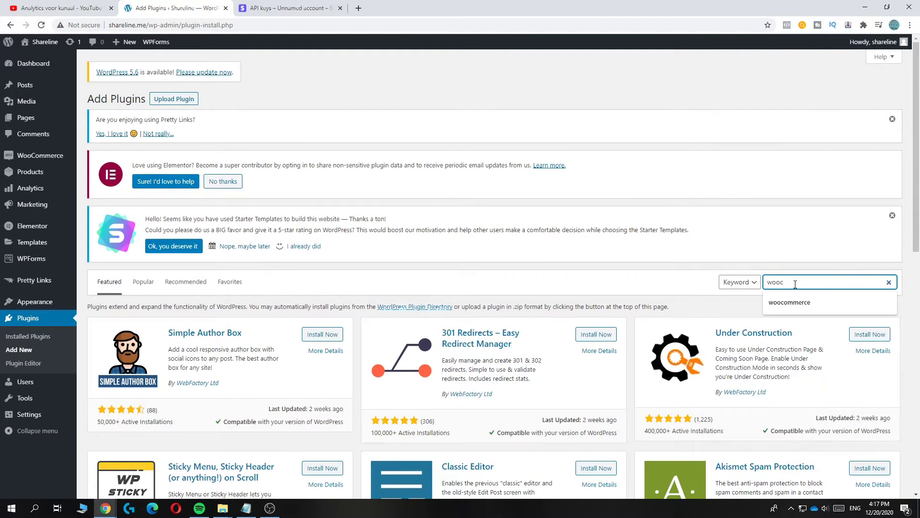
pyautogui.write('omme')
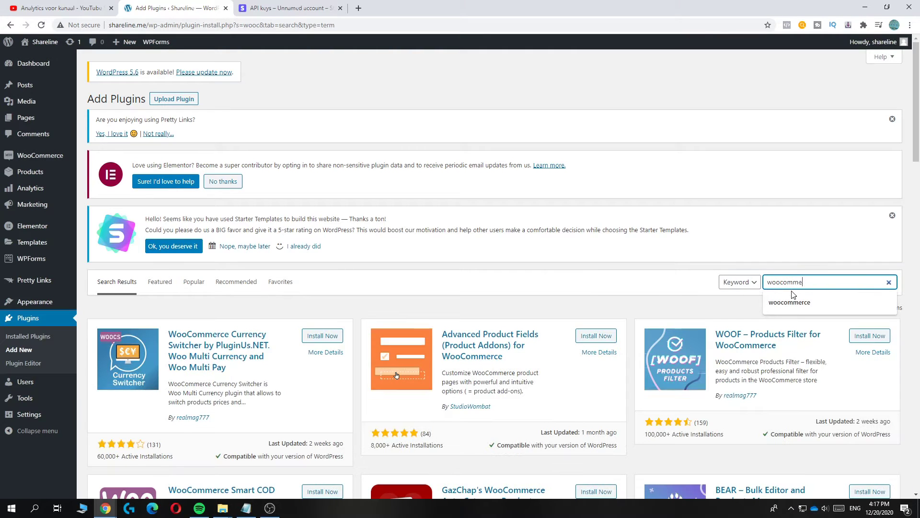
pyautogui.write('rce stripe')
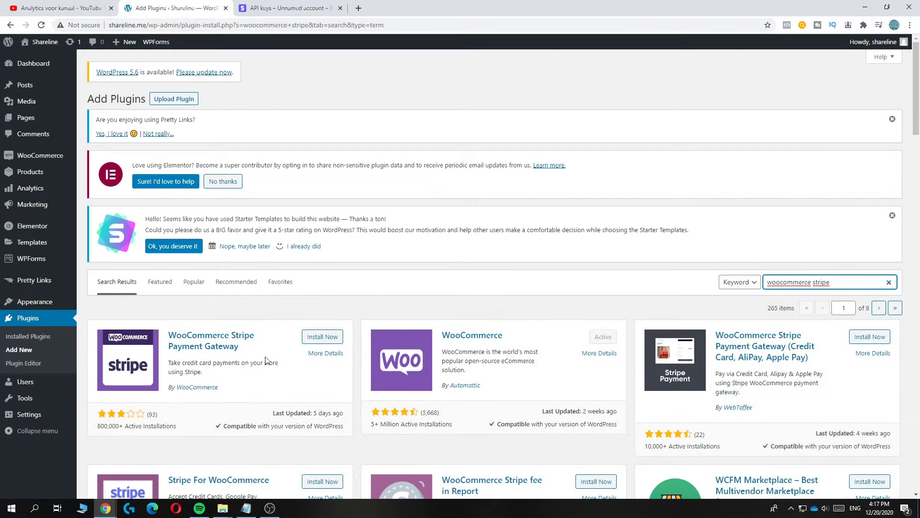
pyautogui.scroll(-1, 240, 317)
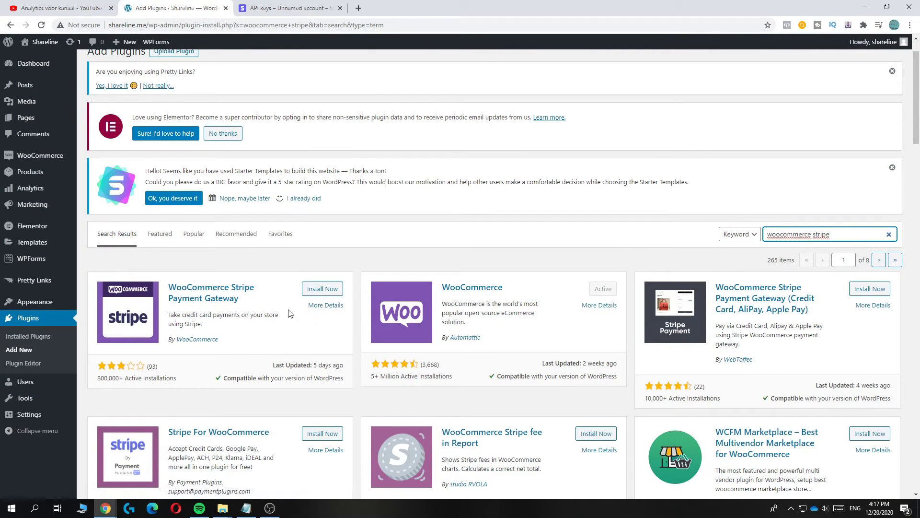
# Step: Install the WooCommerce Stripe Payment Gateway plugin and start its activation
pyautogui.click(322, 289)
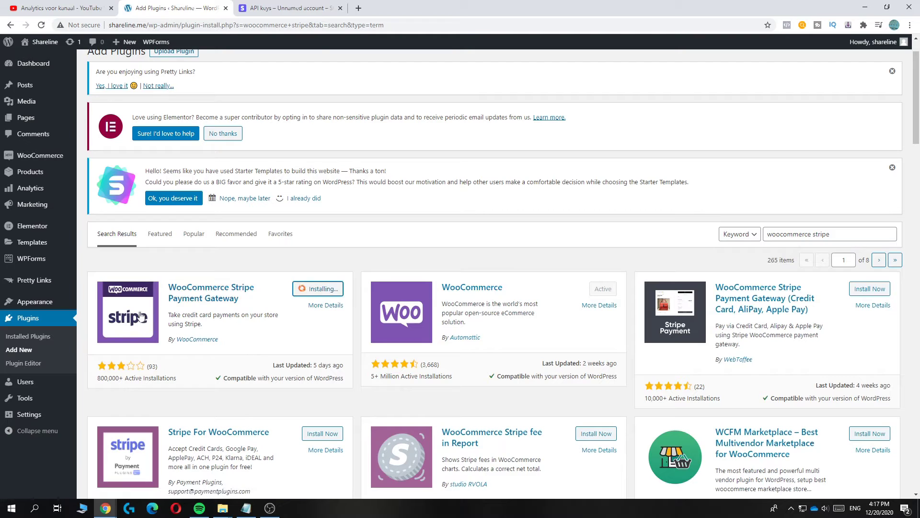
pyautogui.moveTo(221, 341); pyautogui.dragTo(178, 342)
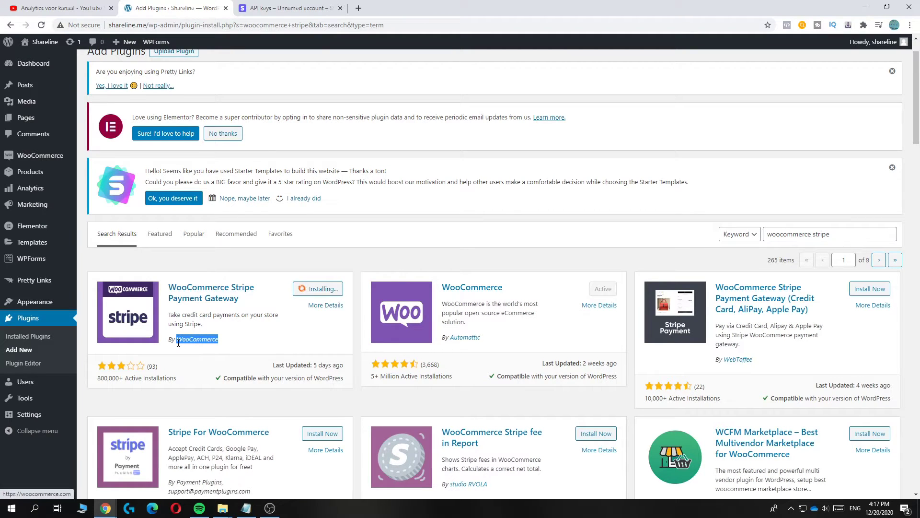
pyautogui.click(250, 332)
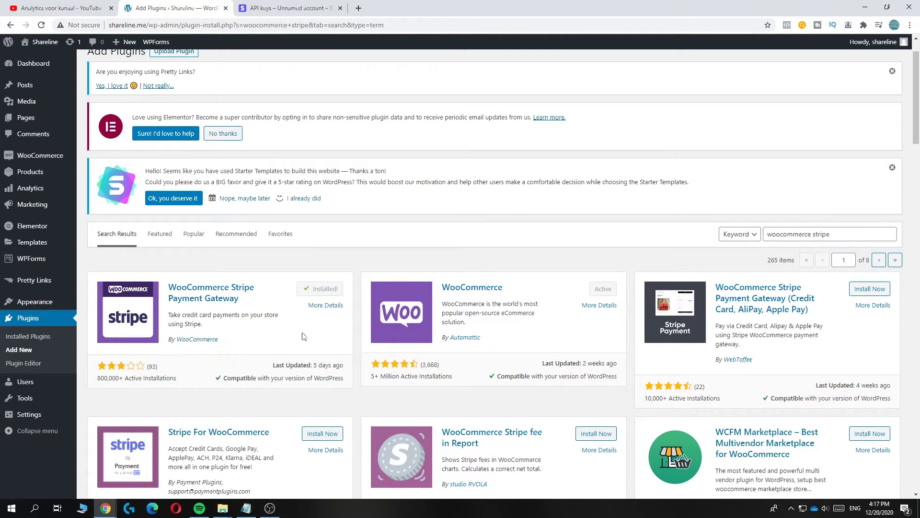
pyautogui.click(327, 288)
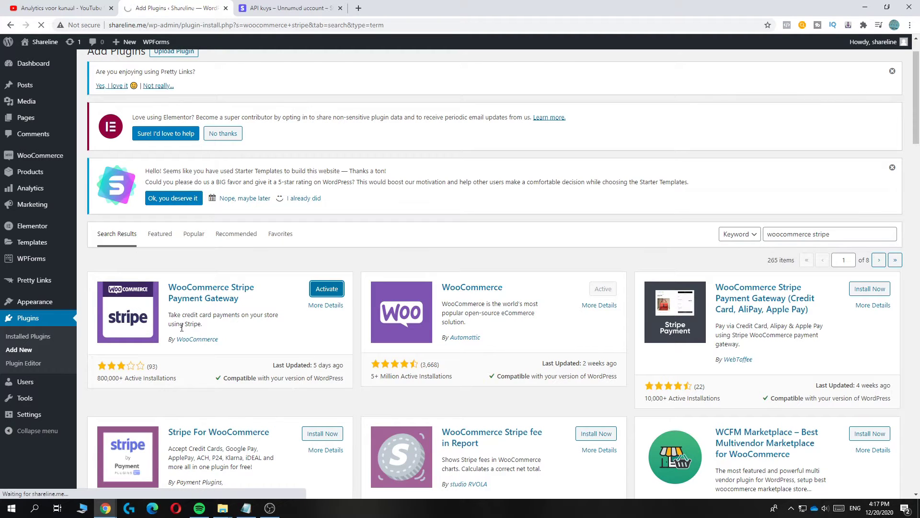
# Step: Return to WooCommerce Settings and show the Payments list
pyautogui.scroll(-1, 182, 328)
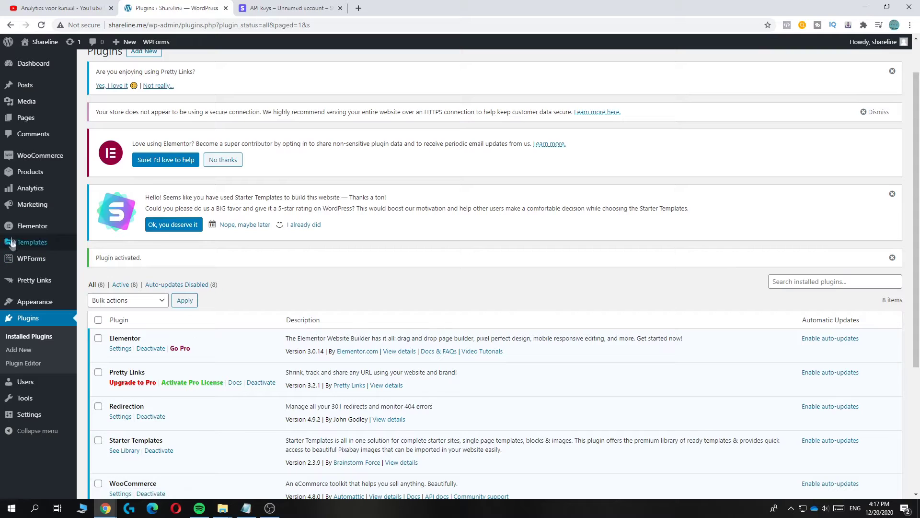
pyautogui.click(93, 228)
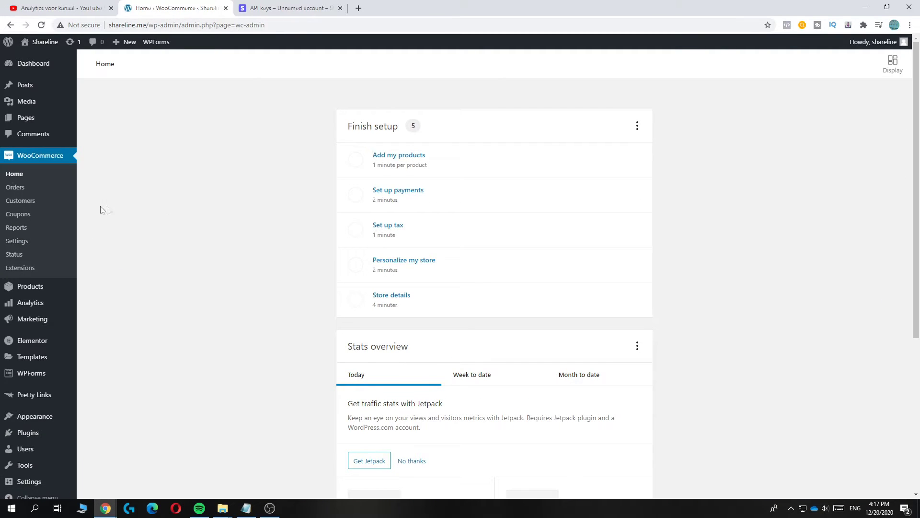
pyautogui.click(20, 242)
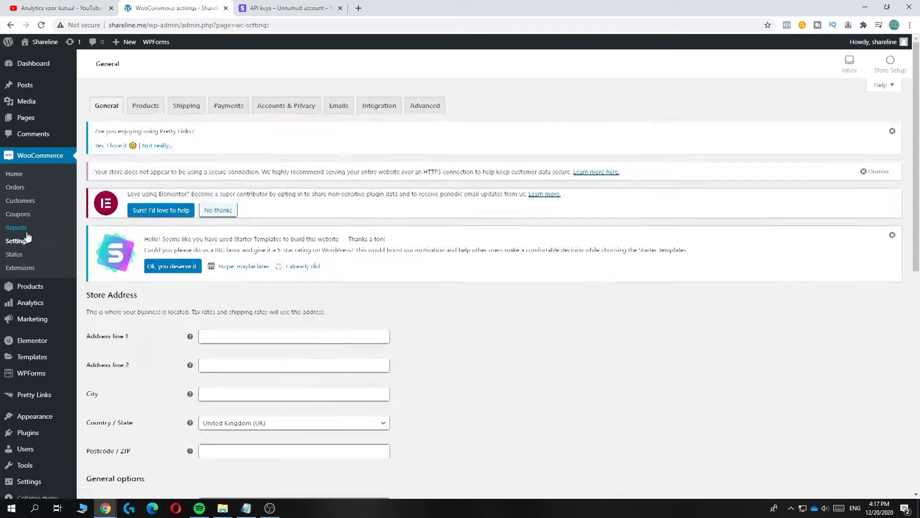
pyautogui.click(227, 106)
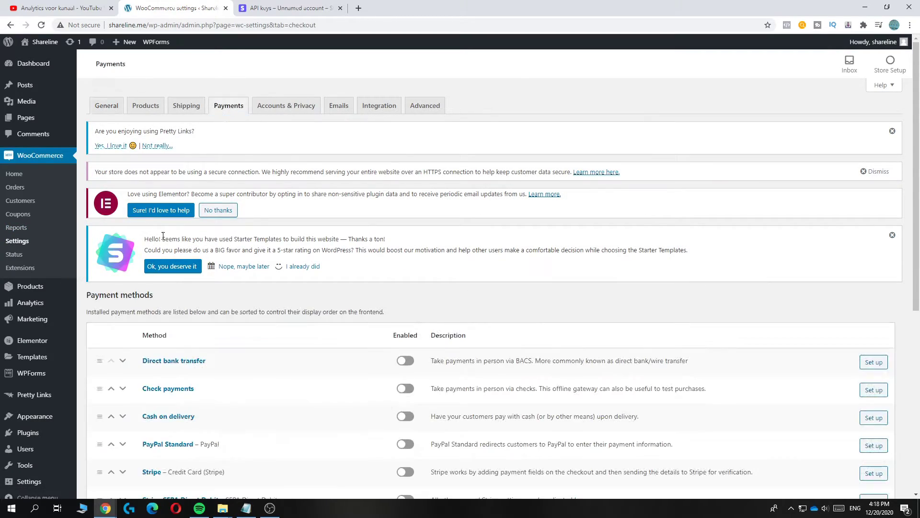
pyautogui.scroll(-6, 158, 247)
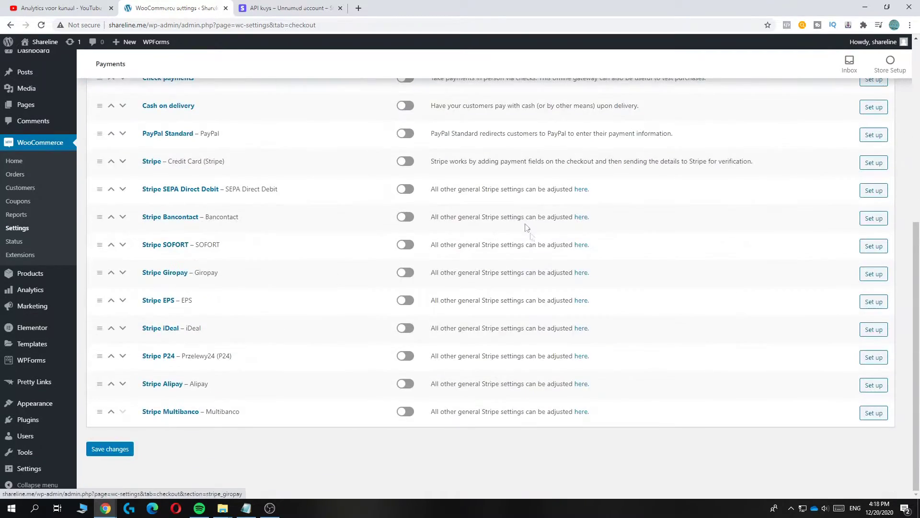
pyautogui.scroll(3, 529, 267)
pyautogui.scroll(-1, 223, 417)
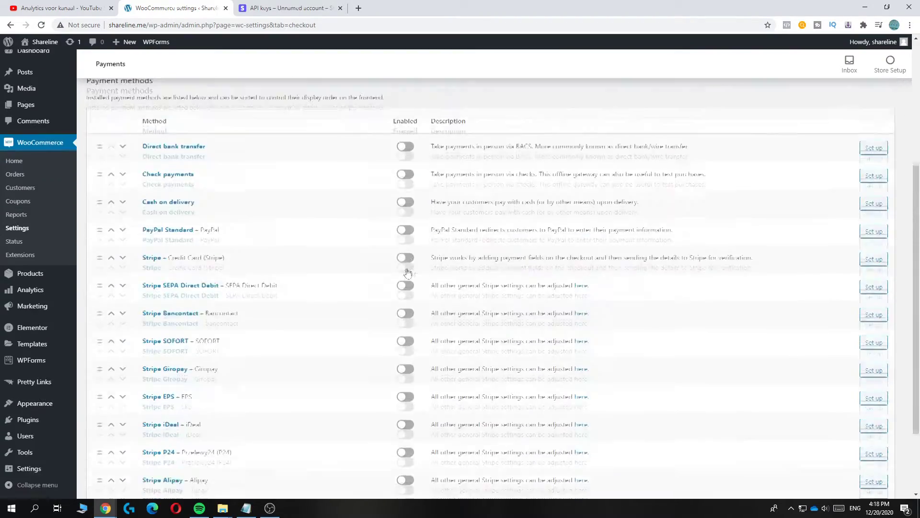
pyautogui.scroll(4, 319, 329)
pyautogui.scroll(-4, 402, 270)
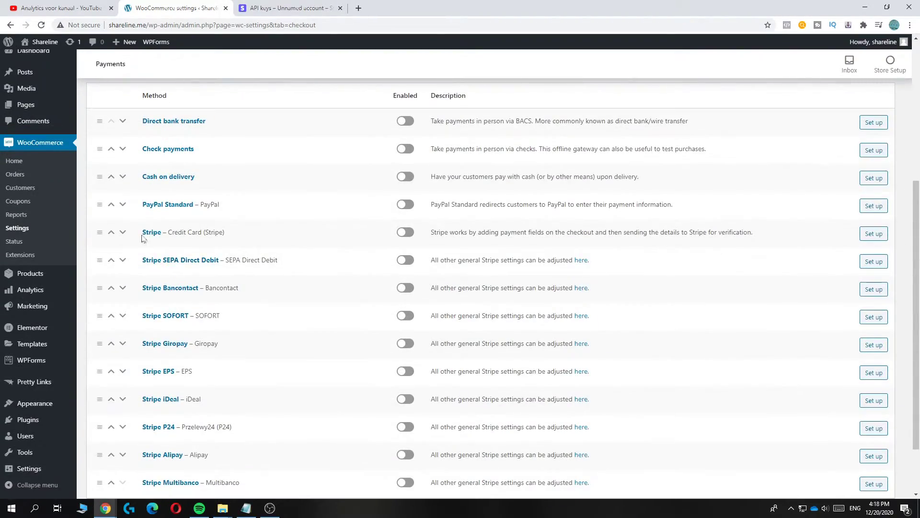
# Step: Switch on the Stripe – Credit Card (Stripe) payment method
pyautogui.moveTo(144, 232)
pyautogui.mouseDown()
pyautogui.moveTo(154, 315)
pyautogui.moveTo(145, 229)
pyautogui.mouseUp()
pyautogui.scroll(-1, 168, 322)
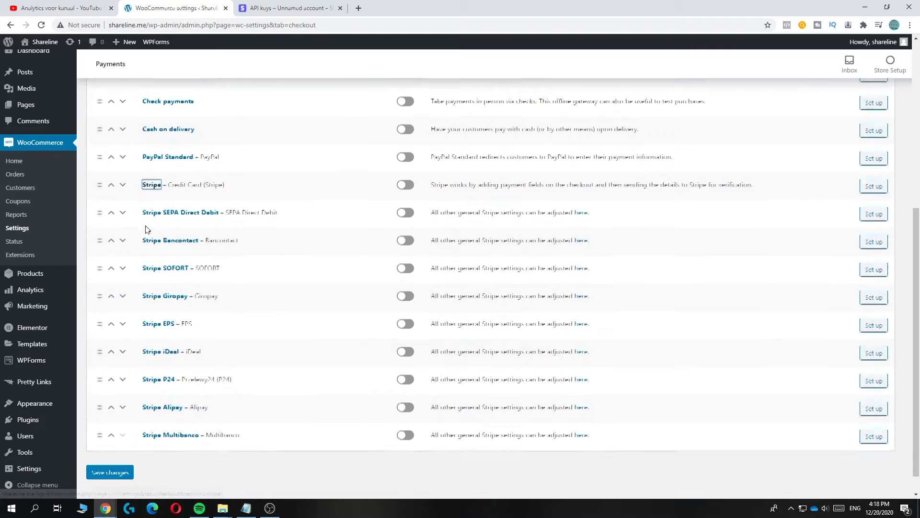
pyautogui.scroll(-1, 177, 335)
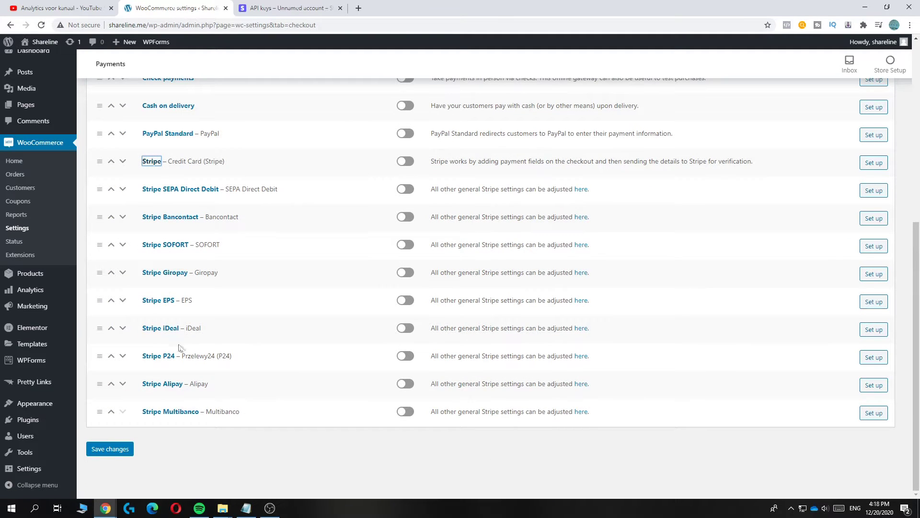
pyautogui.scroll(2, 188, 313)
pyautogui.moveTo(230, 211); pyautogui.dragTo(166, 211)
pyautogui.click(253, 215)
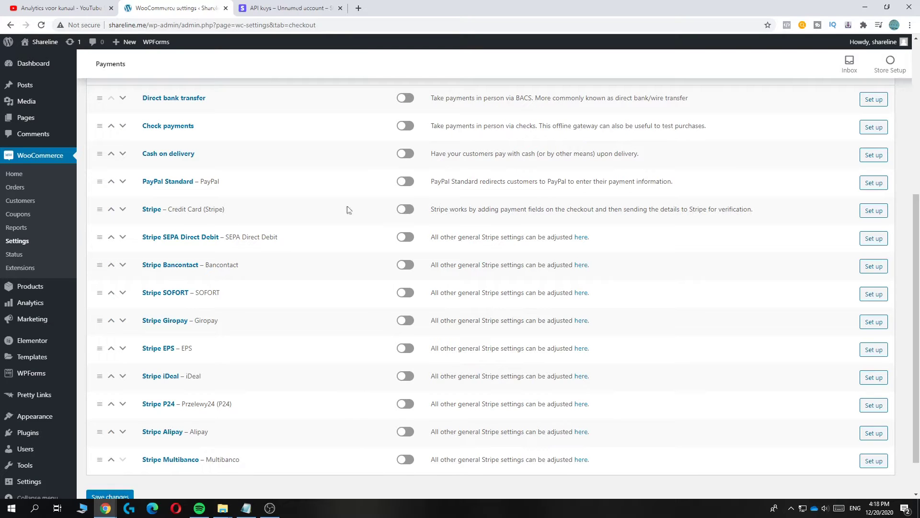
pyautogui.click(399, 212)
# Step: Open the Stripe credit card settings page with test mode enabled
pyautogui.click(869, 215)
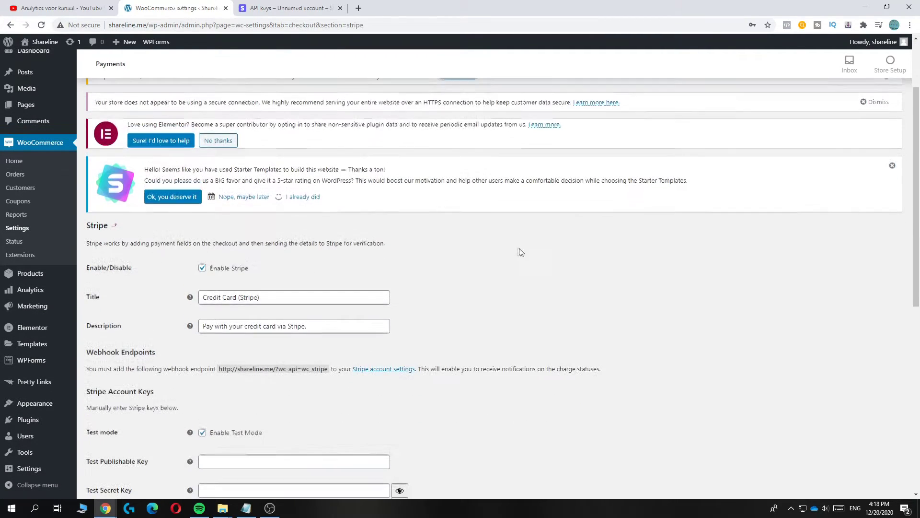
pyautogui.scroll(-2, 440, 253)
pyautogui.scroll(3, 163, 235)
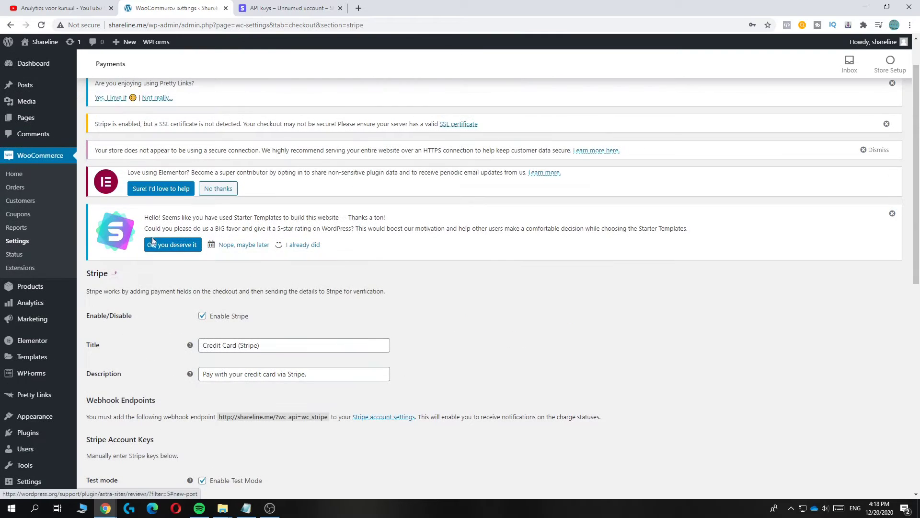
pyautogui.scroll(-2, 158, 240)
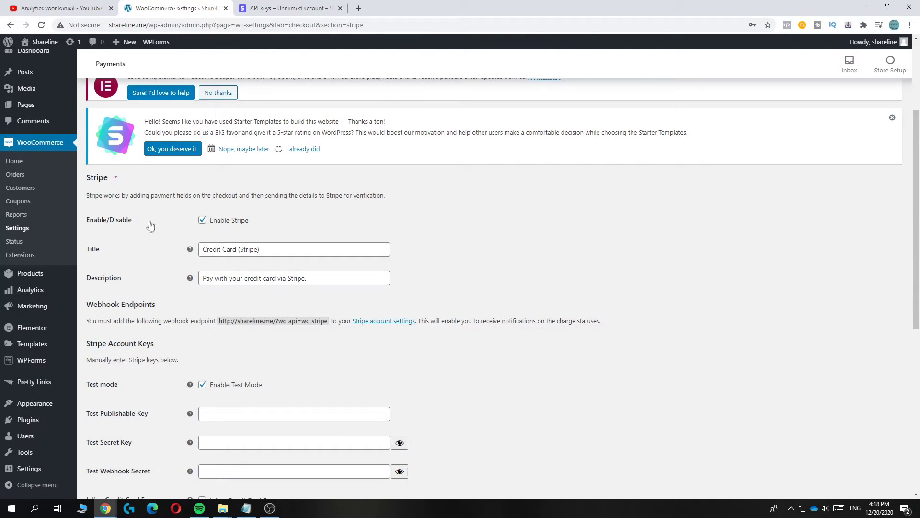
pyautogui.moveTo(280, 222); pyautogui.dragTo(211, 223)
pyautogui.click(268, 221)
pyautogui.scroll(-1, 138, 214)
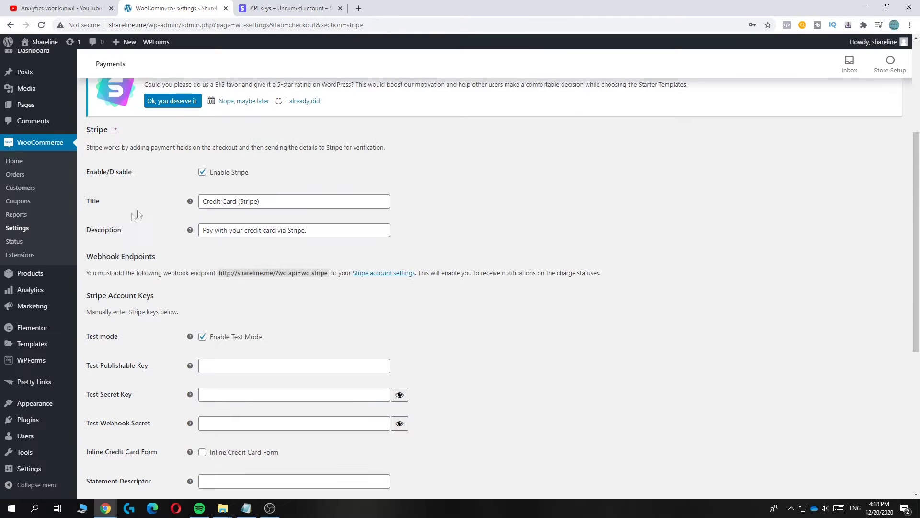
# Step: Review the Title and Description fields and scroll down to the blank test key fields
pyautogui.moveTo(269, 204); pyautogui.dragTo(190, 211)
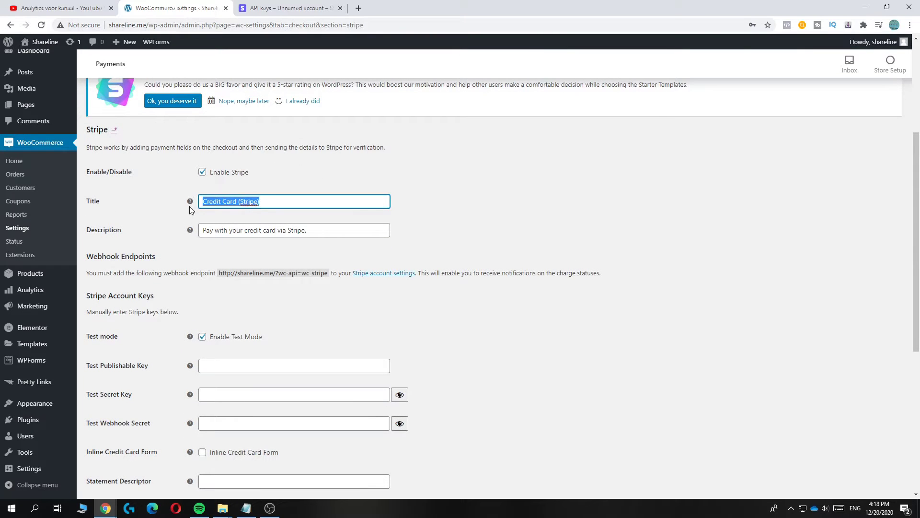
pyautogui.moveTo(322, 226); pyautogui.dragTo(200, 231)
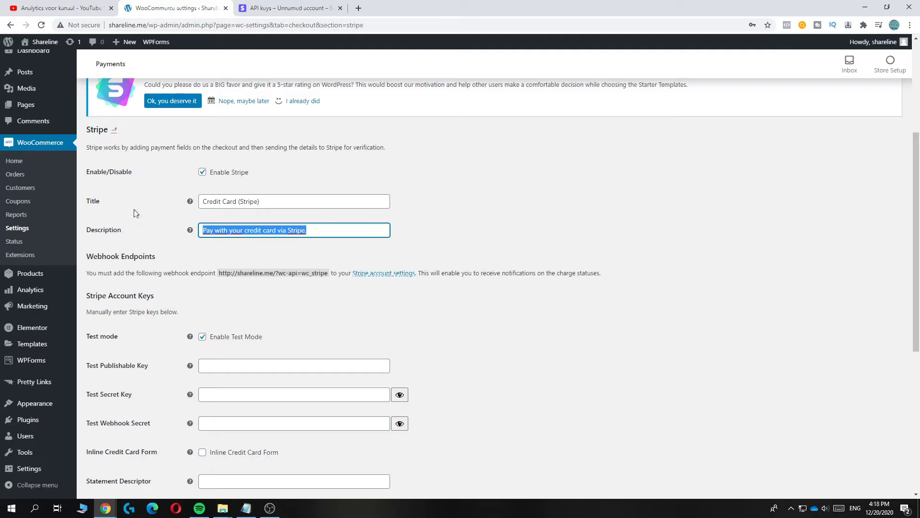
pyautogui.click(153, 223)
pyautogui.scroll(-2, 253, 241)
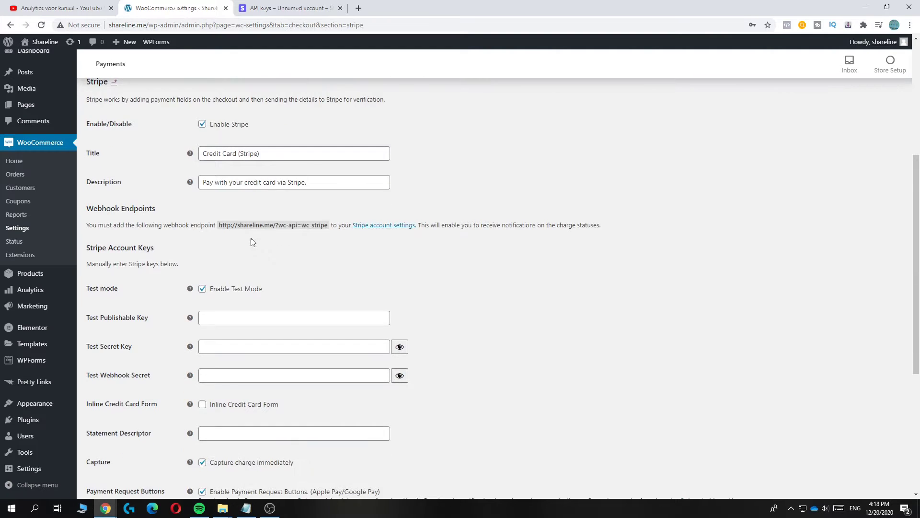
pyautogui.scroll(-4, 269, 259)
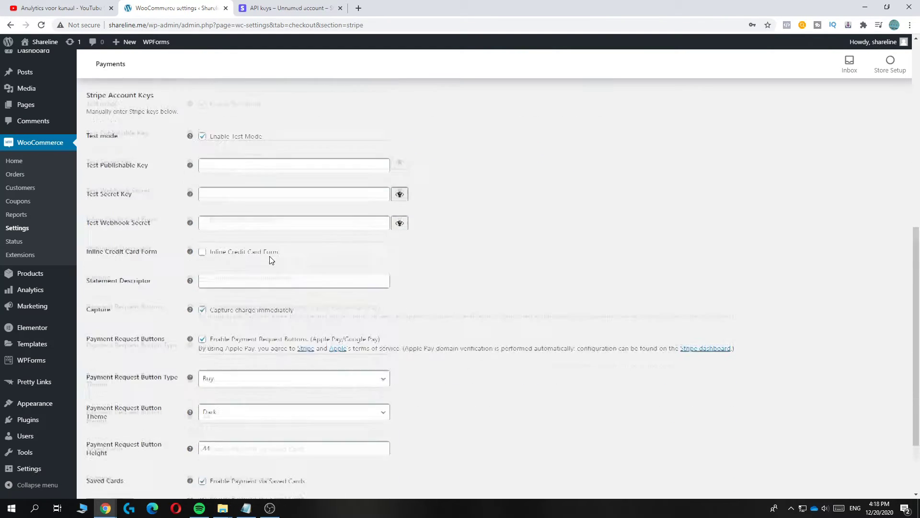
pyautogui.scroll(6, 269, 261)
pyautogui.scroll(-2, 248, 255)
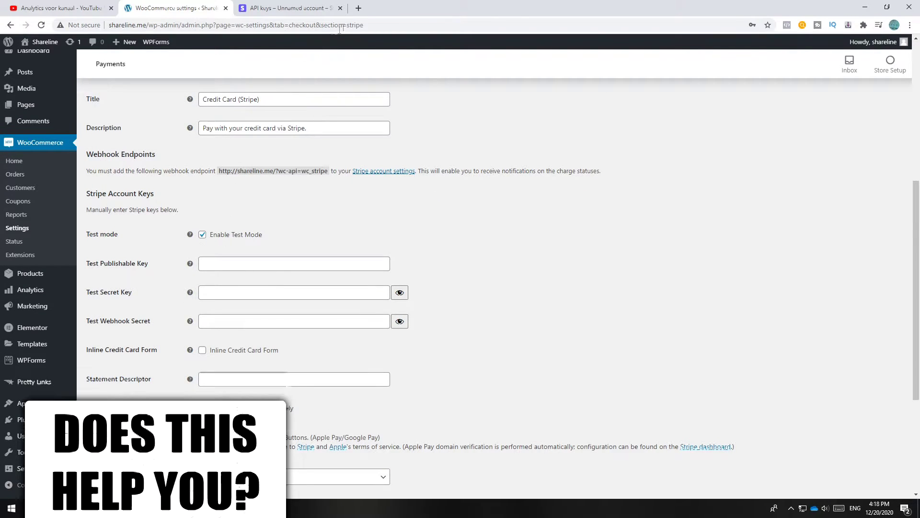
pyautogui.click(358, 8)
# Step: Search Google for 'stripe' and load the stripe.com homepage in the new tab
pyautogui.write('s')
pyautogui.press('Return')
pyautogui.write('stripe')
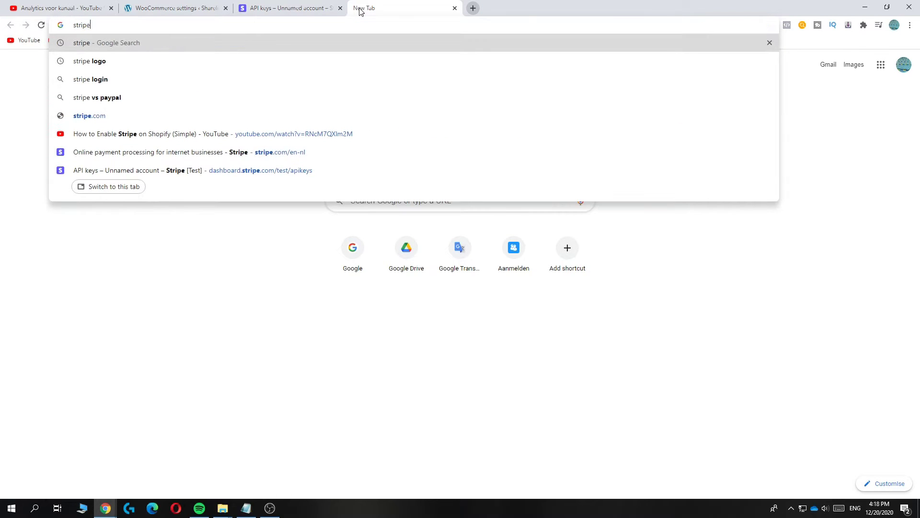
pyautogui.press('Return')
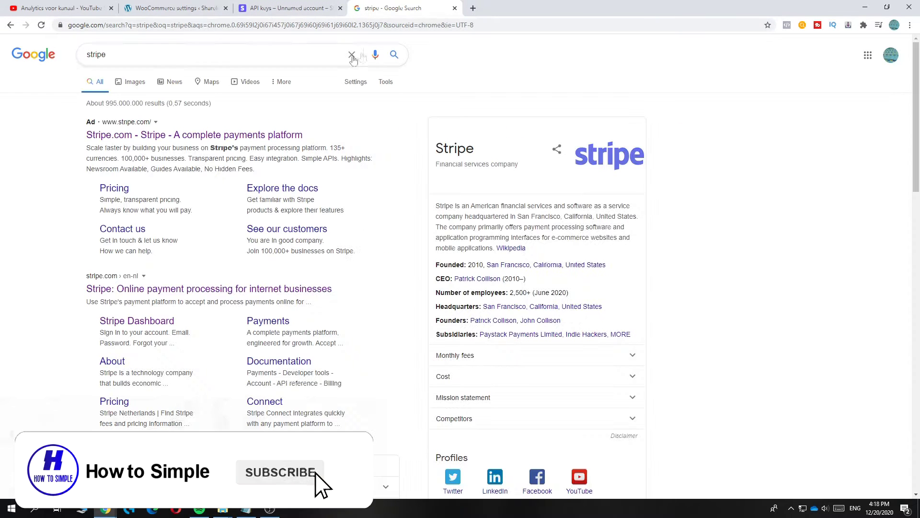
pyautogui.click(235, 288)
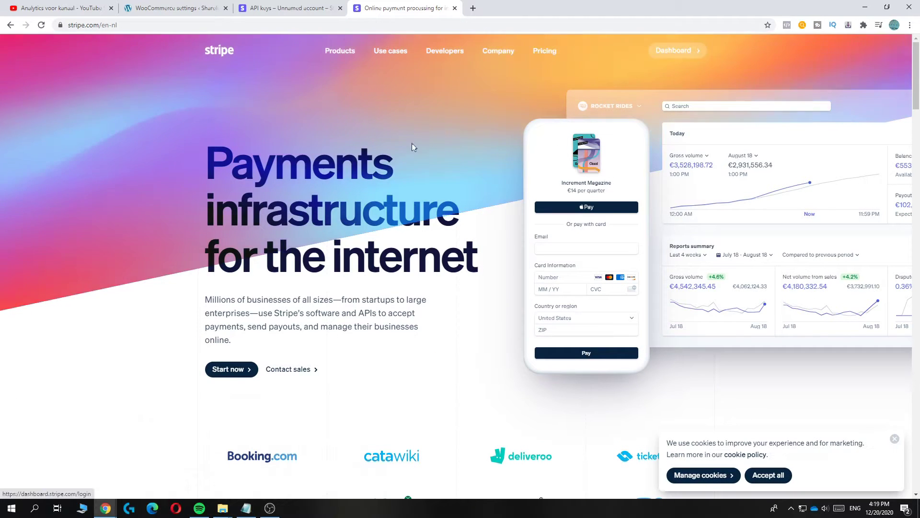
# Step: Open the Stripe Dashboard and close the duplicate API keys tab
pyautogui.click(674, 51)
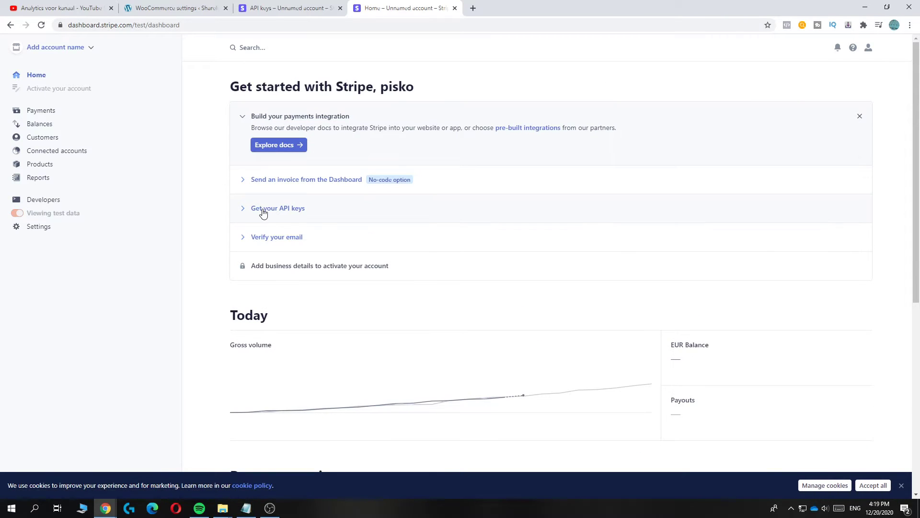
pyautogui.scroll(-1, 263, 214)
pyautogui.click(166, 8)
pyautogui.moveTo(288, 8); pyautogui.dragTo(417, 10)
pyautogui.click(454, 8)
pyautogui.click(180, 5)
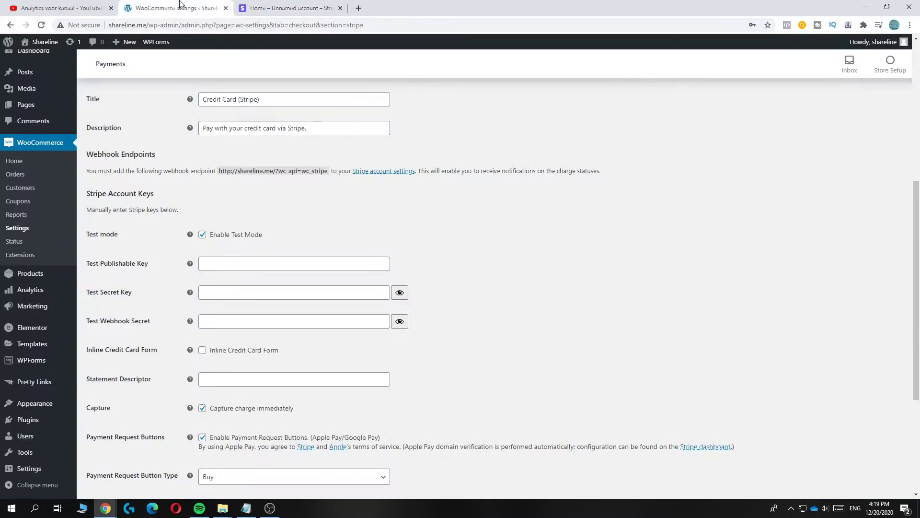
pyautogui.moveTo(150, 267); pyautogui.dragTo(101, 235)
pyautogui.click(137, 305)
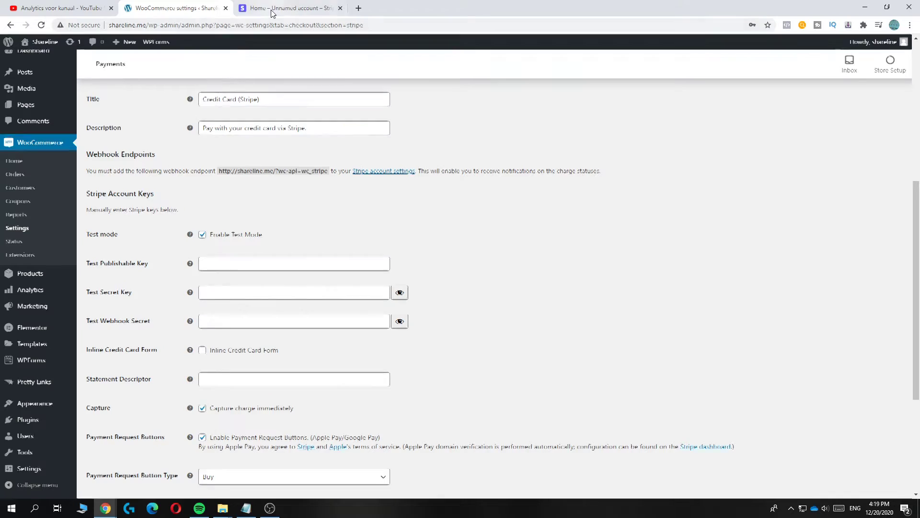
pyautogui.click(269, 10)
pyautogui.scroll(1, 172, 127)
# Step: Search the dashboard for 'api' and open the test-mode API keys page
pyautogui.click(258, 48)
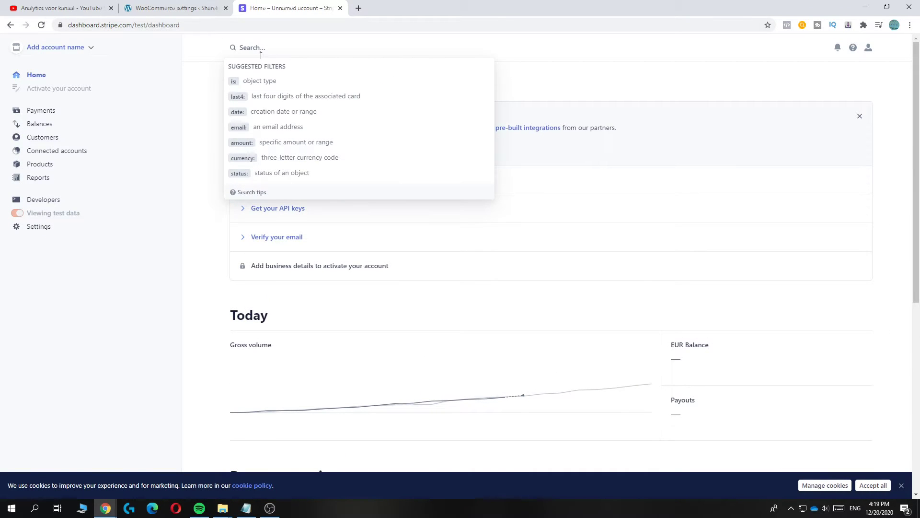
pyautogui.write('api')
pyautogui.press('Return')
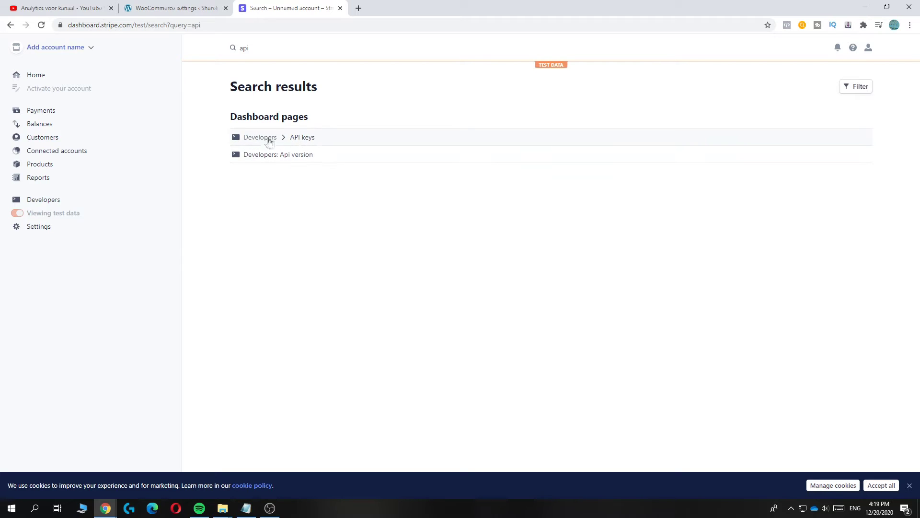
pyautogui.click(281, 142)
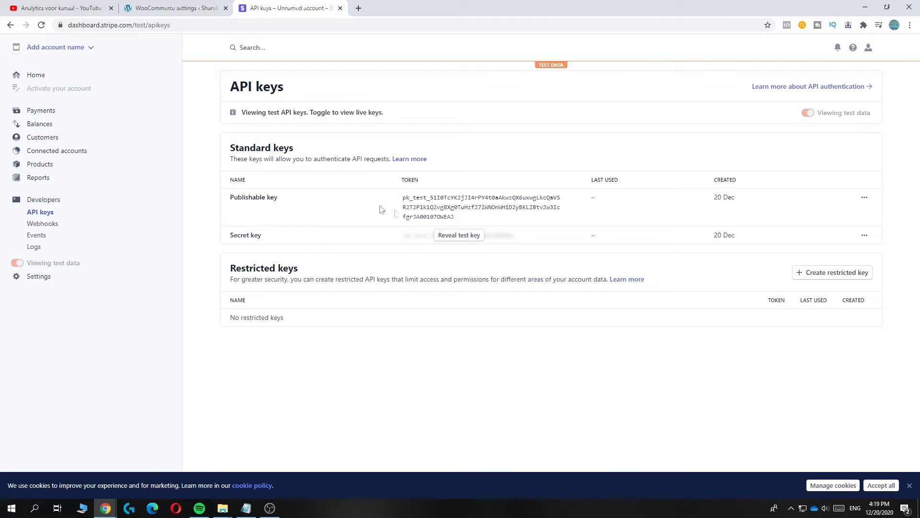
# Step: Copy the Stripe test publishable key into WooCommerce's Test Publishable Key field
pyautogui.click(424, 209)
pyautogui.click(206, 8)
pyautogui.click(222, 266)
pyautogui.hotkey('ctrl', 'v')
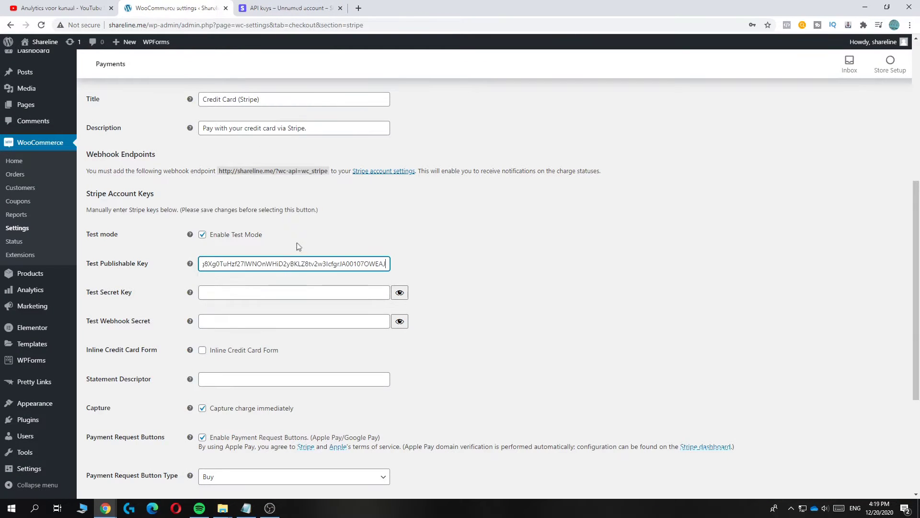
# Step: Reveal and copy the Stripe test secret key into WooCommerce's Test Secret Key field
pyautogui.click(273, 5)
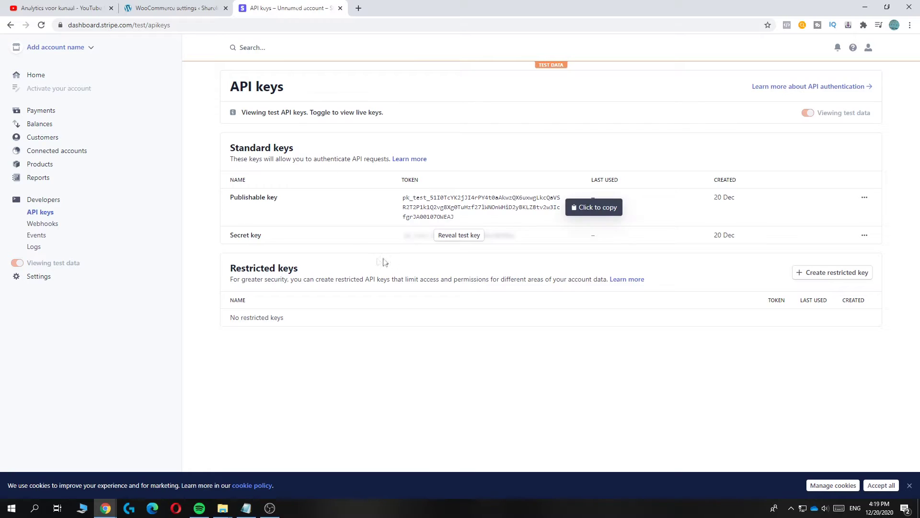
pyautogui.click(455, 238)
pyautogui.click(438, 253)
pyautogui.click(421, 270)
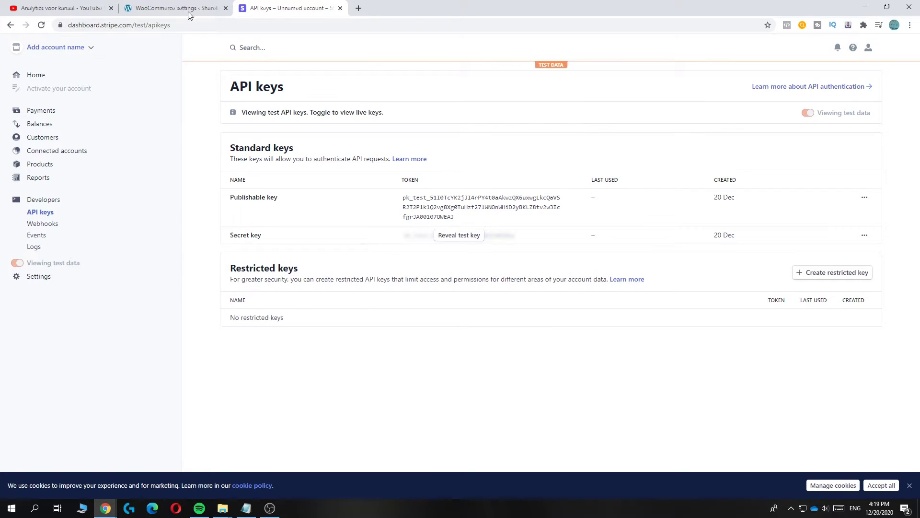
pyautogui.click(411, 236)
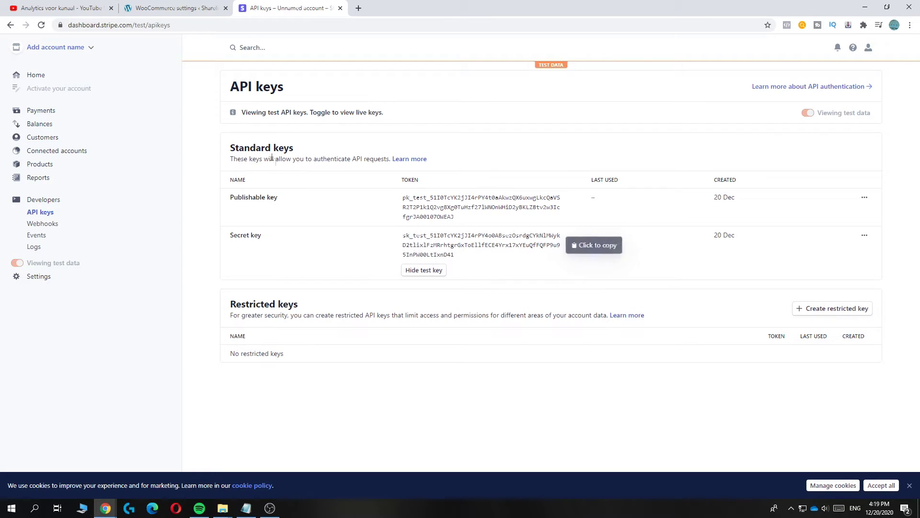
pyautogui.click(188, 6)
pyautogui.click(218, 298)
pyautogui.hotkey('ctrl', 'v')
pyautogui.hotkey('ctrl', 'a')
pyautogui.click(161, 294)
# Step: Toggle test mode off to view the live key fields
pyautogui.scroll(-1, 147, 269)
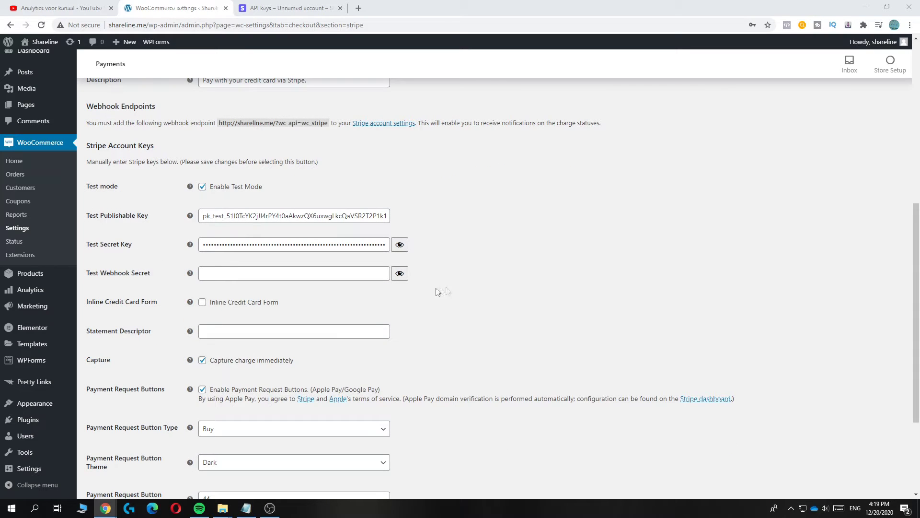
pyautogui.click(123, 188)
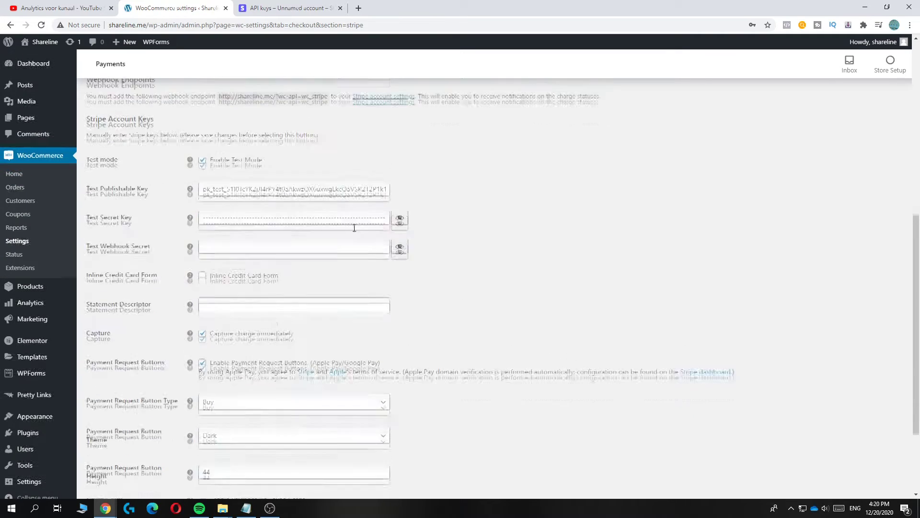
pyautogui.scroll(-1, 312, 252)
pyautogui.scroll(2, 250, 196)
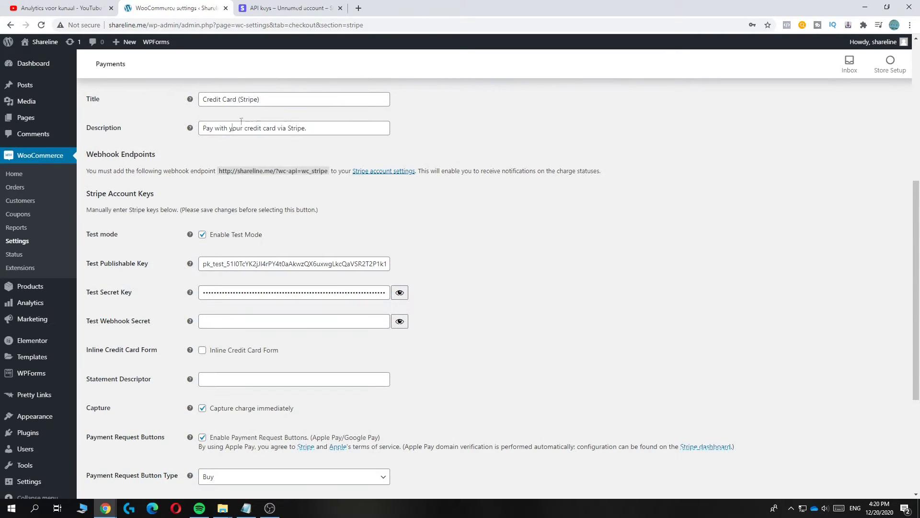
pyautogui.click(357, 7)
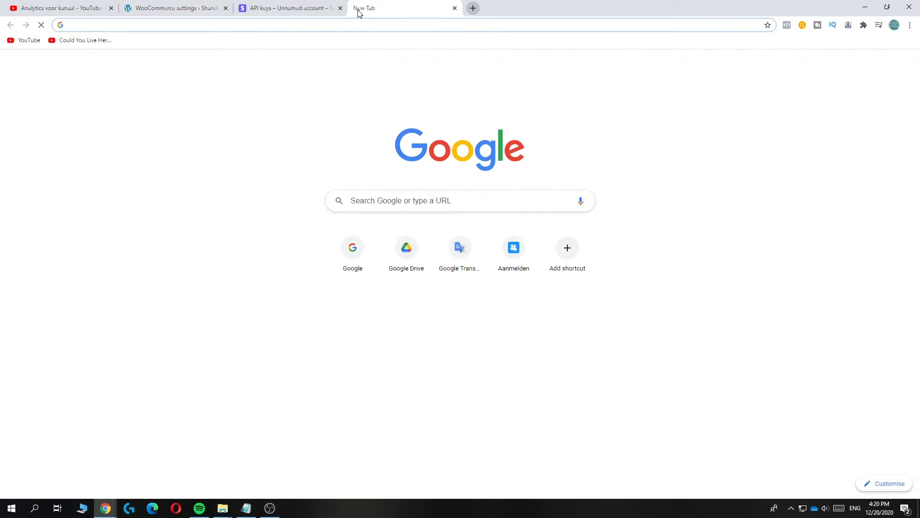
# Step: Load shareline.me/cart, then add the £76.00 test product from the shop to the cart
pyautogui.write('shareline.me')
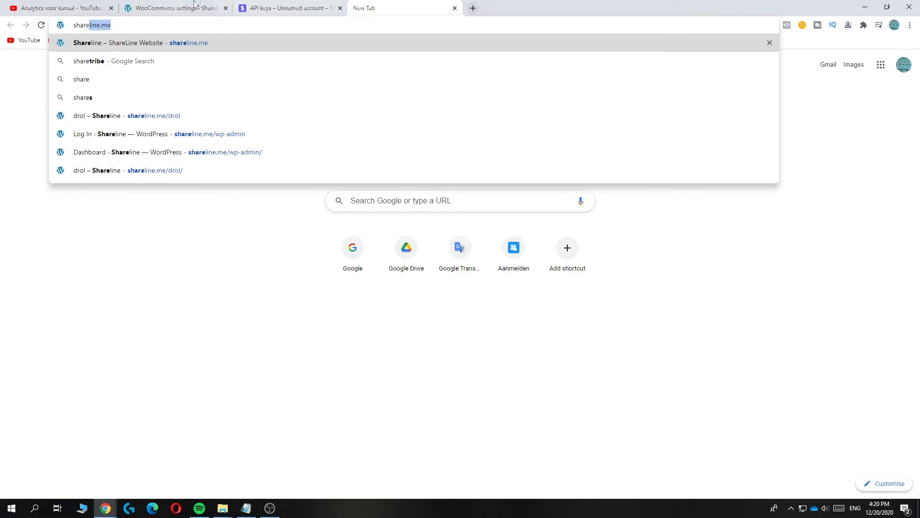
pyautogui.write('/cart')
pyautogui.press('Return')
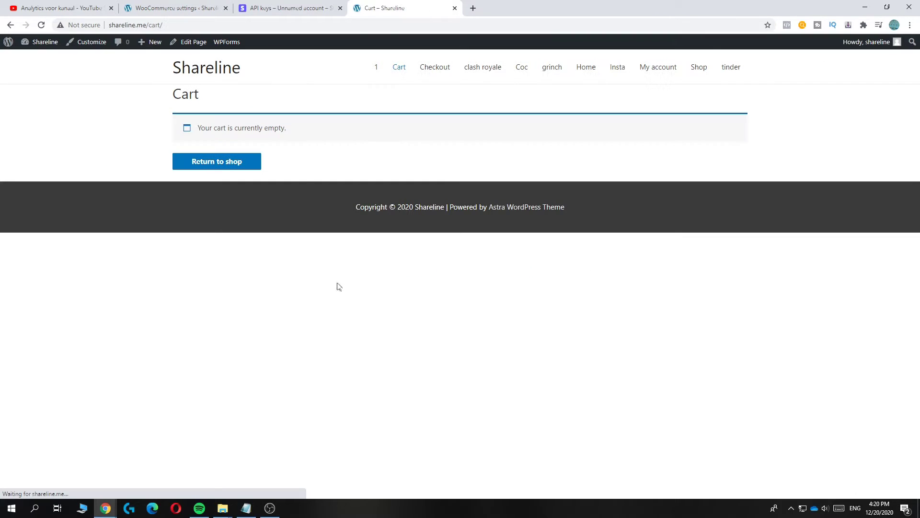
pyautogui.moveTo(286, 128); pyautogui.dragTo(259, 128)
pyautogui.click(346, 134)
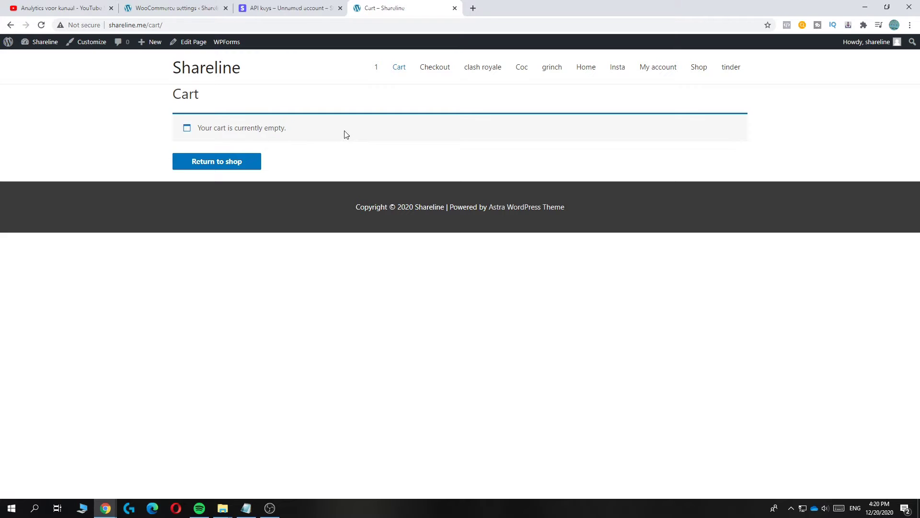
pyautogui.click(252, 161)
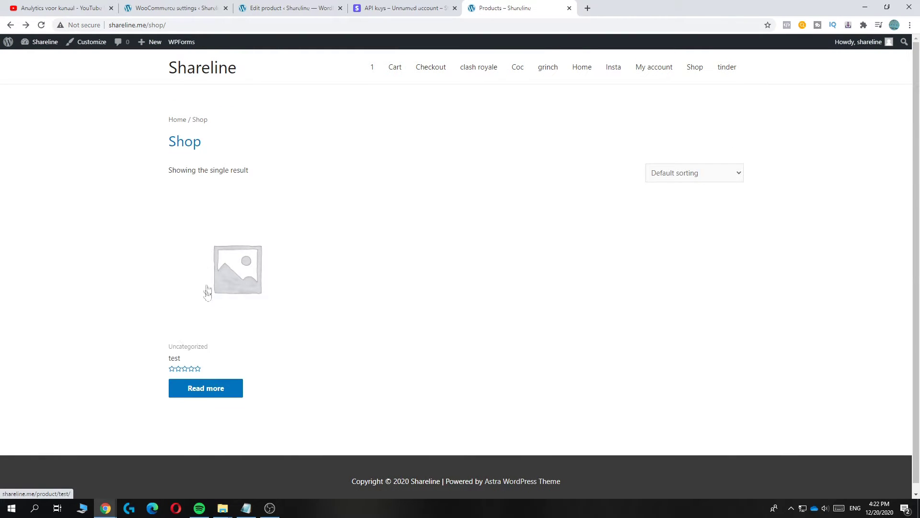
pyautogui.click(200, 296)
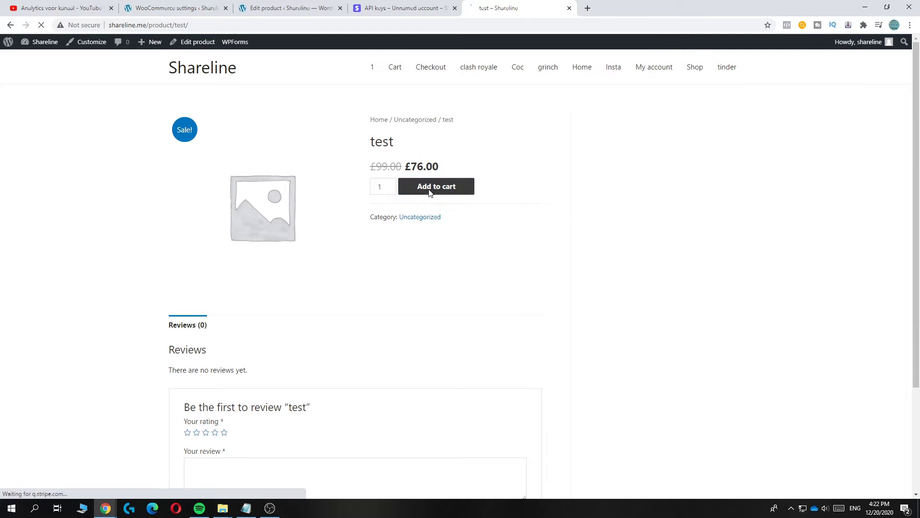
pyautogui.click(436, 235)
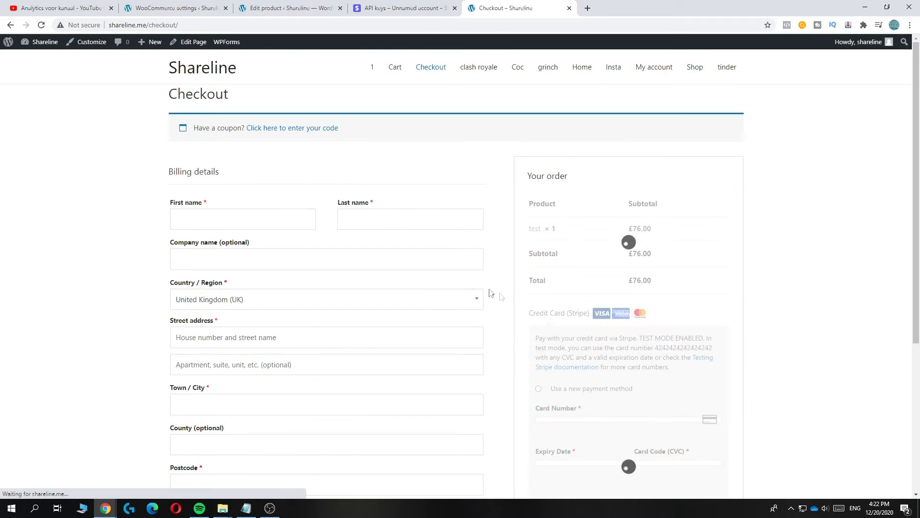
pyautogui.scroll(-3, 226, 142)
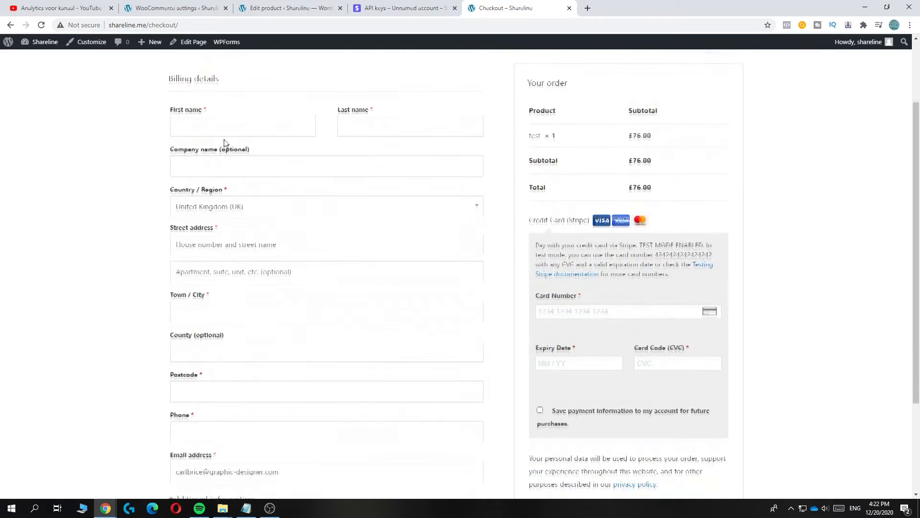
pyautogui.scroll(2, 517, 278)
pyautogui.moveTo(526, 271); pyautogui.dragTo(672, 257)
pyautogui.click(674, 257)
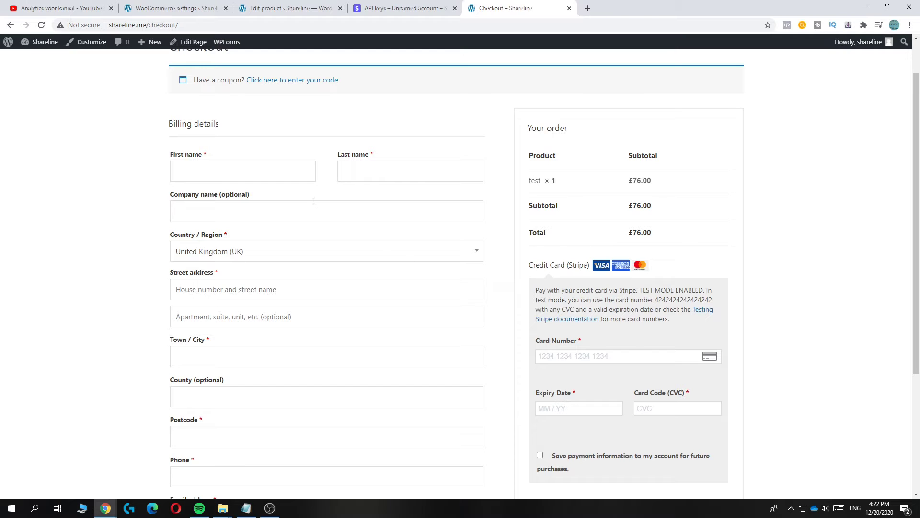
pyautogui.moveTo(618, 289); pyautogui.dragTo(654, 290)
pyautogui.click(688, 285)
pyautogui.scroll(-2, 572, 265)
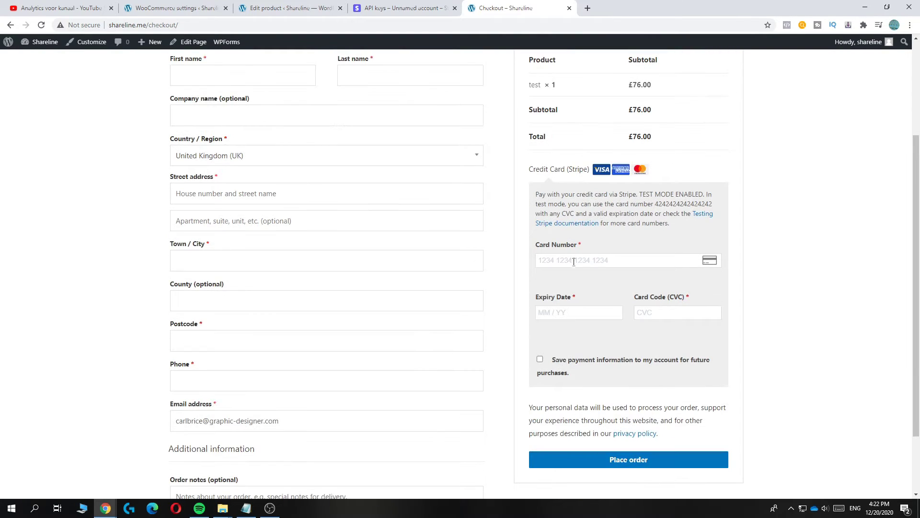
pyautogui.click(602, 260)
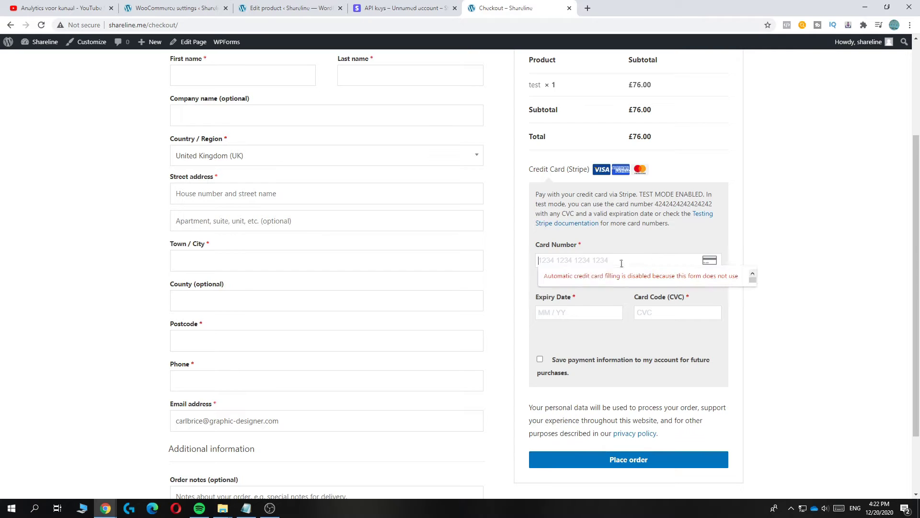
pyautogui.click(559, 314)
pyautogui.press('Tab')
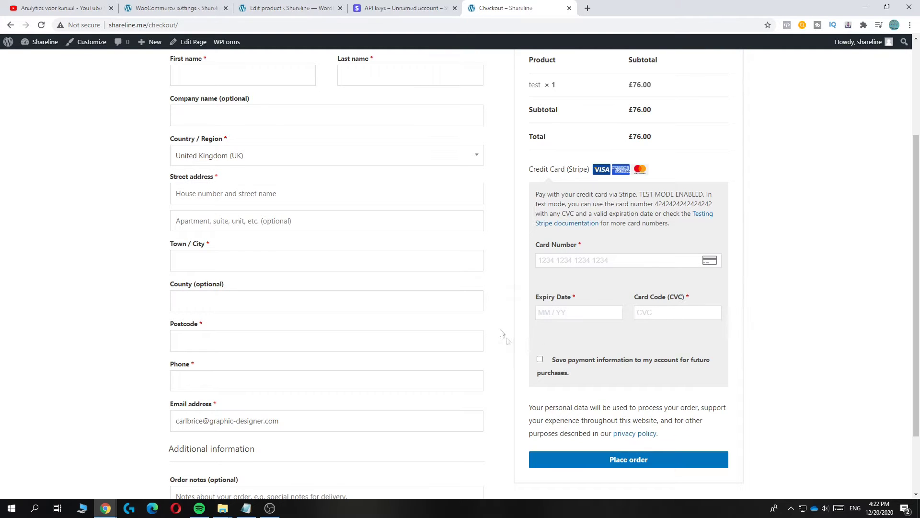
pyautogui.scroll(-2, 551, 271)
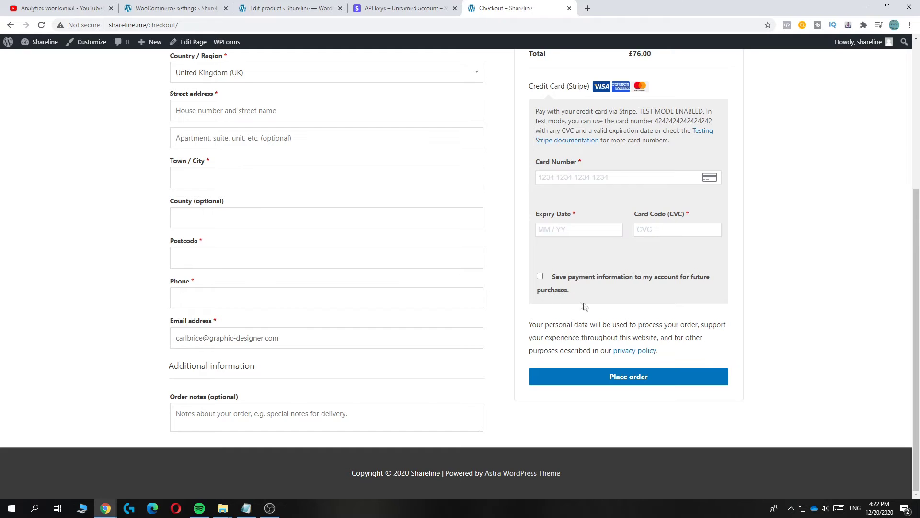
pyautogui.scroll(3, 576, 304)
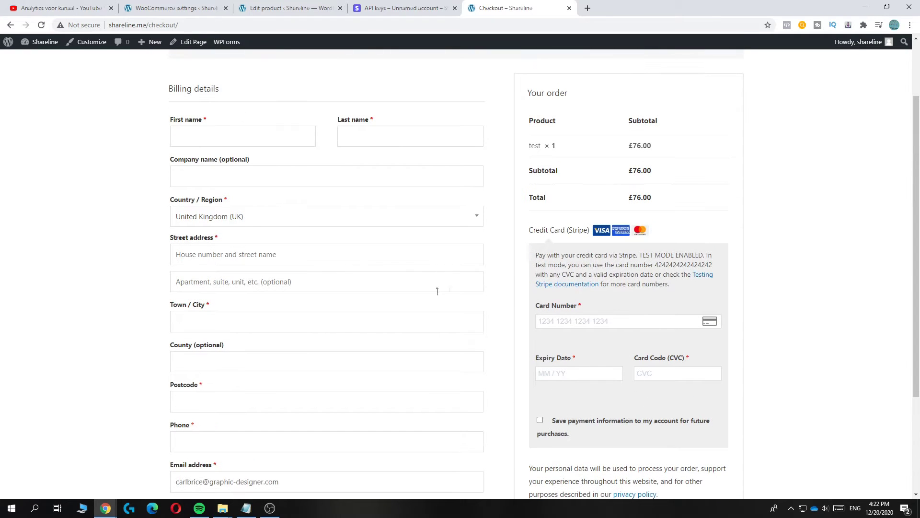
# Step: Check the empty Test Webhook Secret in WooCommerce, then begin a Stripe Dashboard search
pyautogui.click(170, 9)
pyautogui.scroll(4, 190, 204)
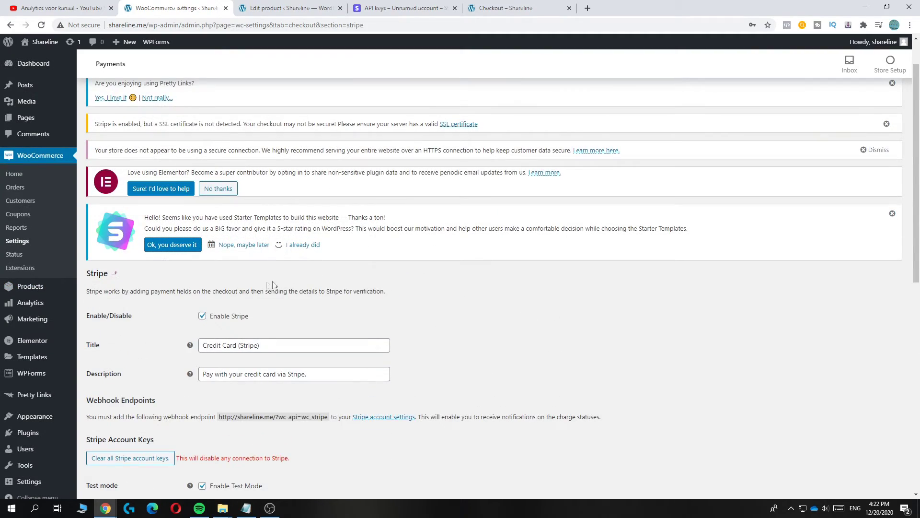
pyautogui.scroll(-2, 273, 285)
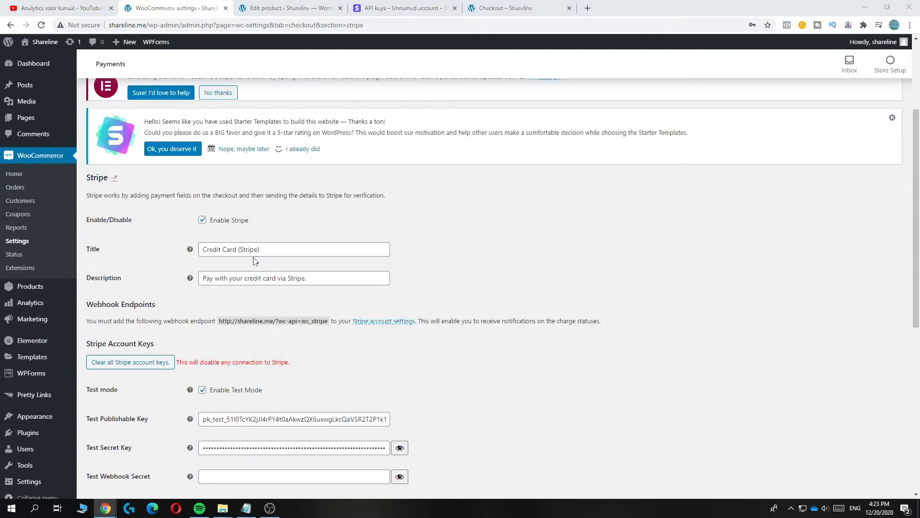
pyautogui.click(400, 8)
pyautogui.click(242, 48)
pyautogui.write('webhooks')
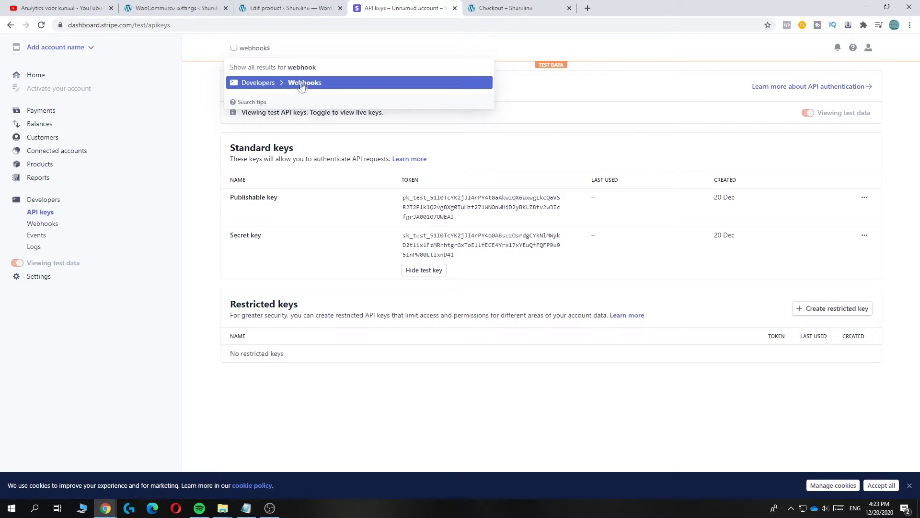
pyautogui.click(302, 82)
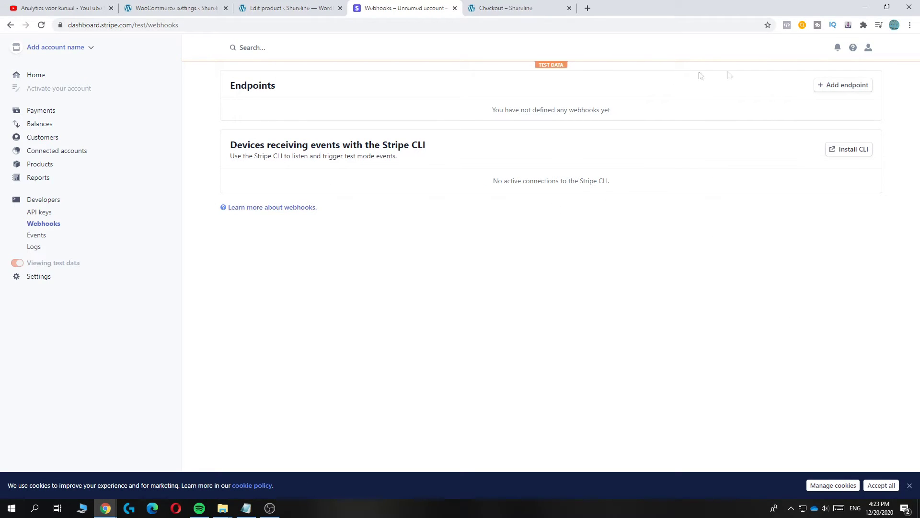
pyautogui.click(846, 87)
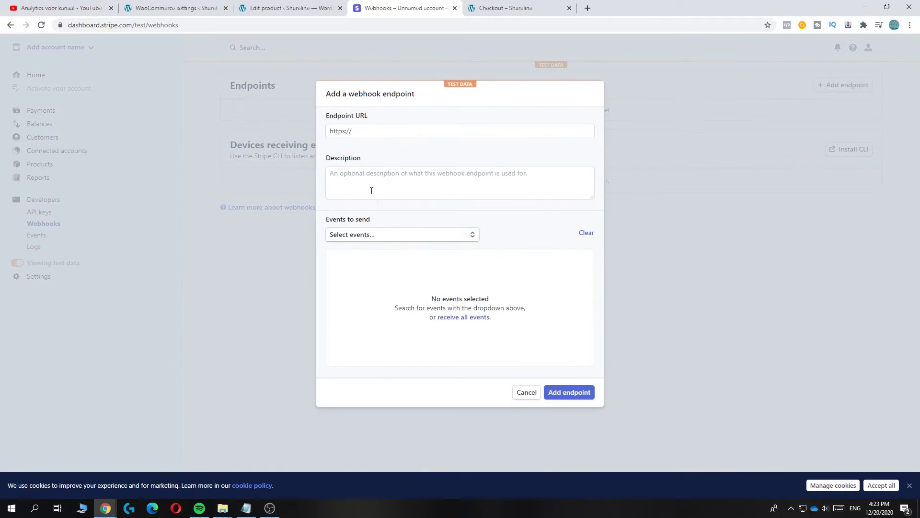
pyautogui.click(277, 8)
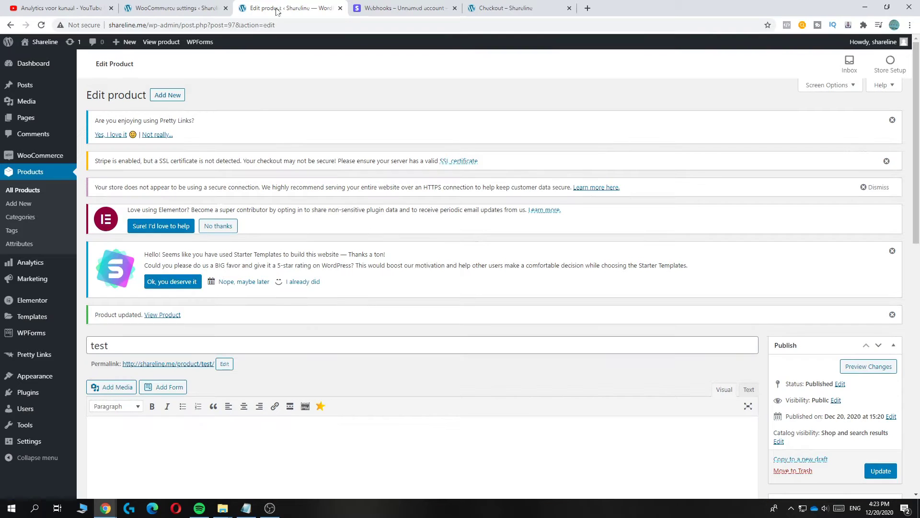
pyautogui.click(388, 9)
pyautogui.click(158, 9)
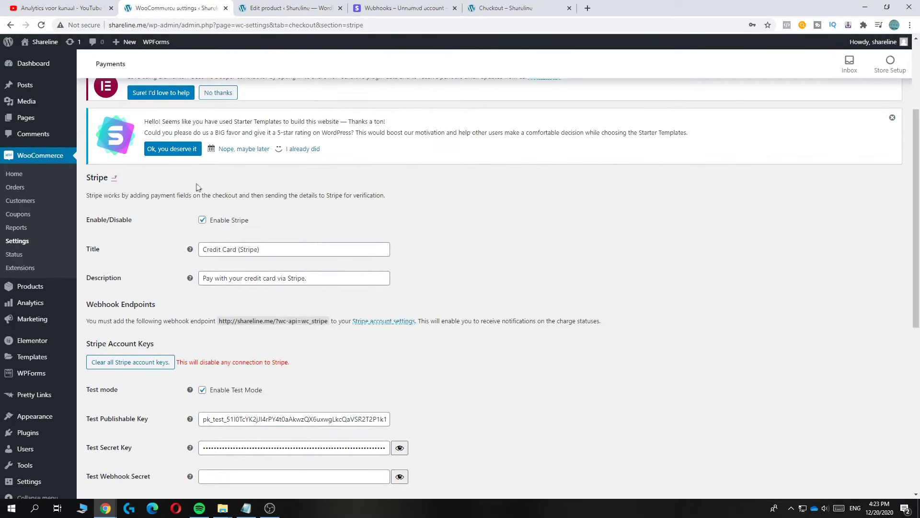
pyautogui.scroll(-1, 205, 257)
pyautogui.moveTo(328, 273); pyautogui.dragTo(223, 273)
pyautogui.click(378, 9)
pyautogui.click(352, 135)
pyautogui.write('http://shareline.me/?wc-api=wc_stripe')
# Step: Add the four account events and create the webhook endpoint
pyautogui.click(355, 175)
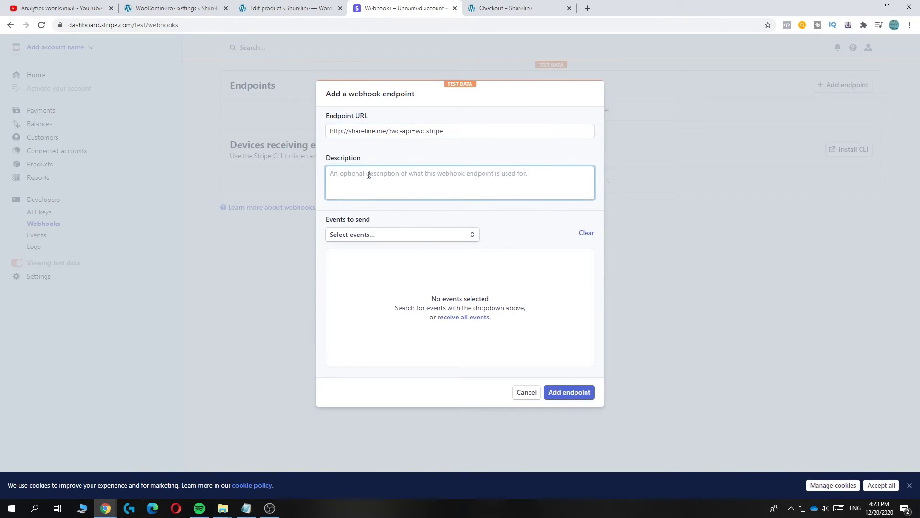
pyautogui.click(355, 235)
pyautogui.press('Return')
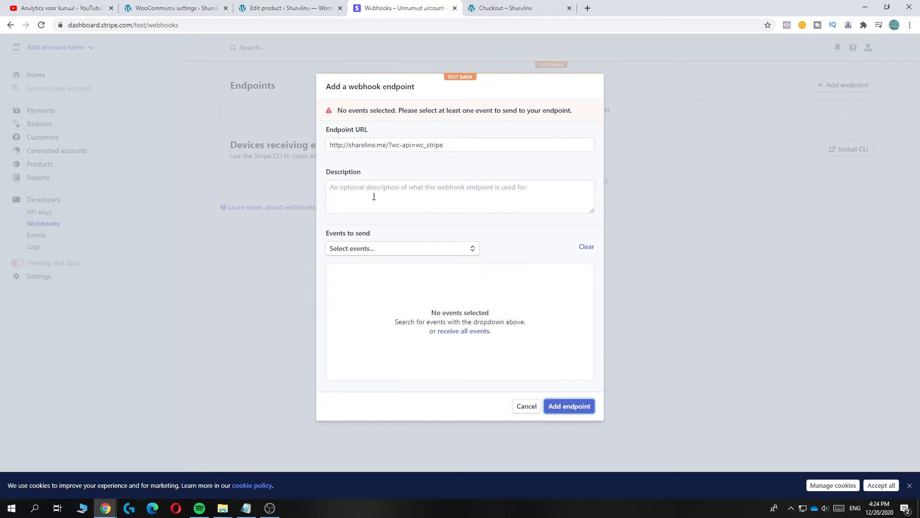
pyautogui.click(345, 250)
pyautogui.click(369, 287)
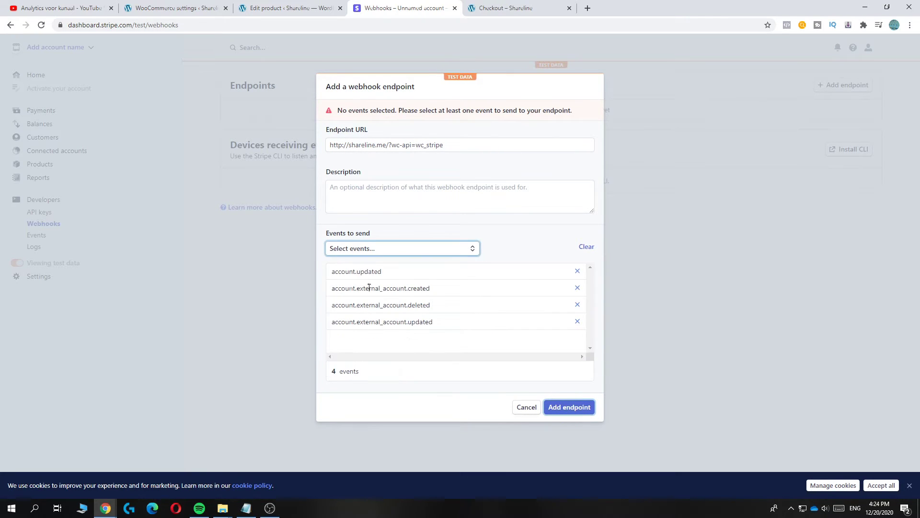
pyautogui.click(555, 408)
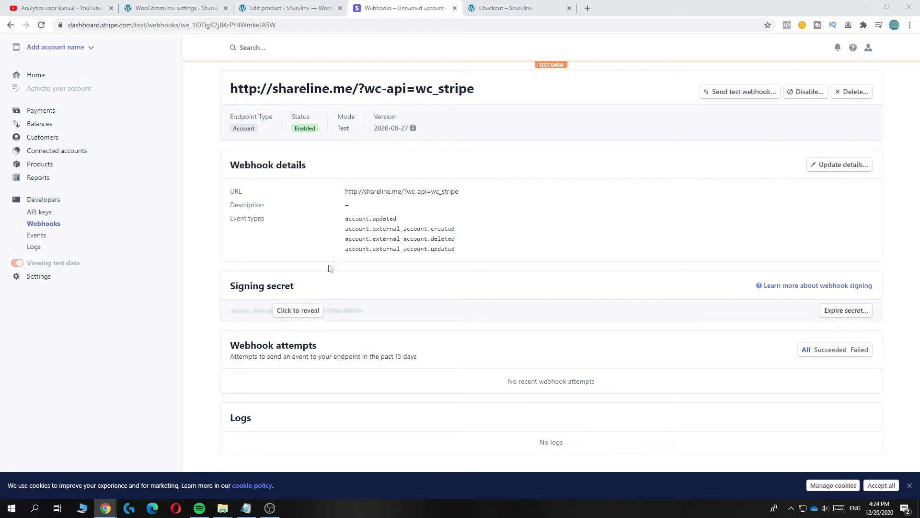
# Step: Reveal the endpoint's signing secret and select it for copying
pyautogui.moveTo(294, 287); pyautogui.dragTo(250, 287)
pyautogui.click(295, 316)
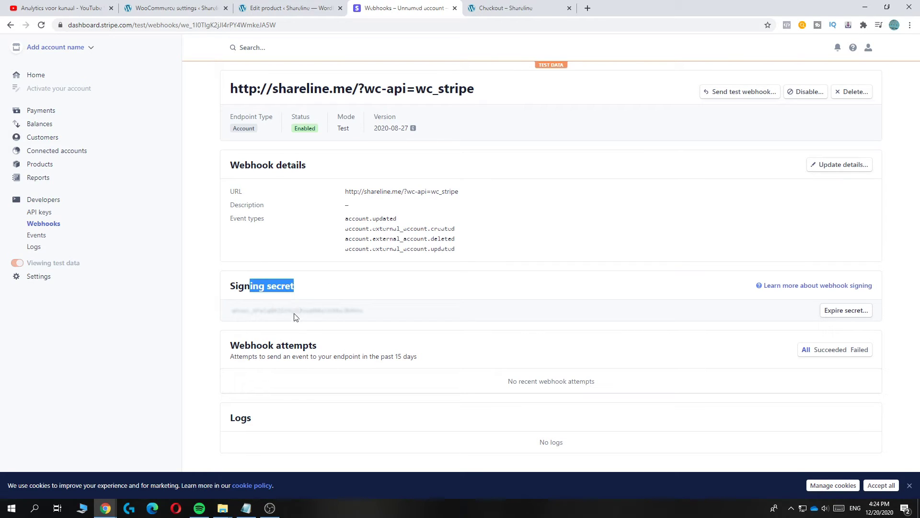
pyautogui.doubleClick(305, 312)
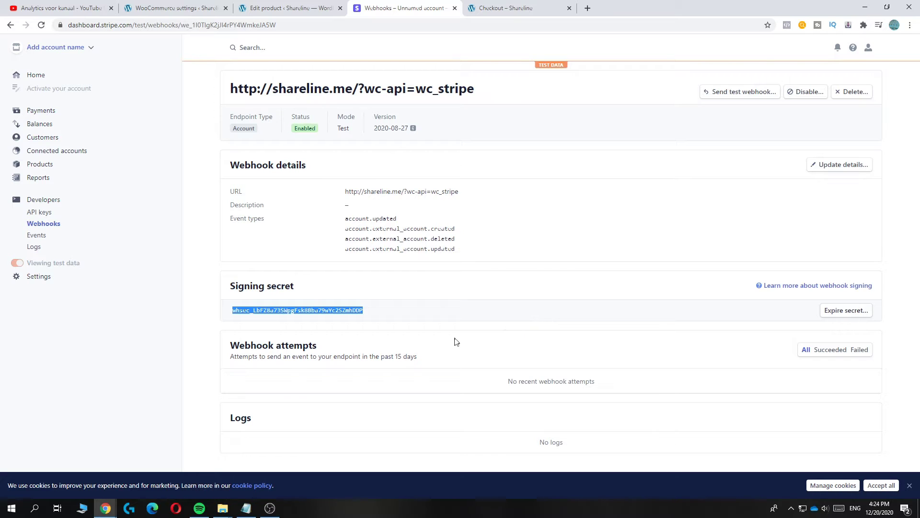
# Step: Paste the copied signing secret into Test Webhook Secret and save the Stripe settings
pyautogui.click(168, 7)
pyautogui.scroll(-1, 259, 245)
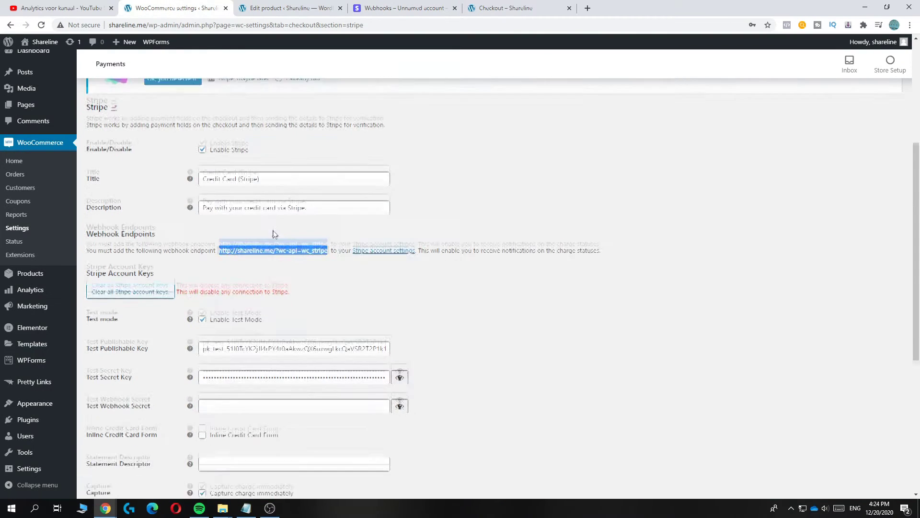
pyautogui.click(229, 332)
pyautogui.hotkey('ctrl', 'v')
pyautogui.scroll(-4, 345, 287)
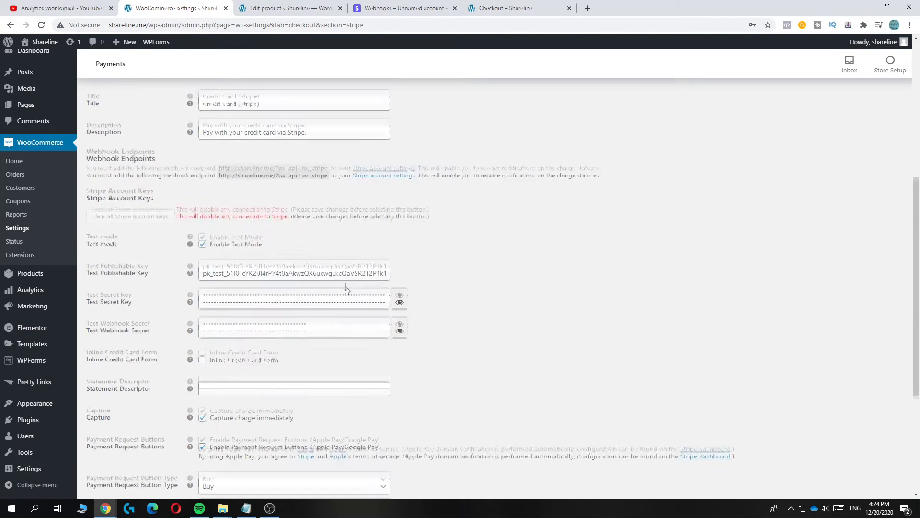
pyautogui.click(123, 448)
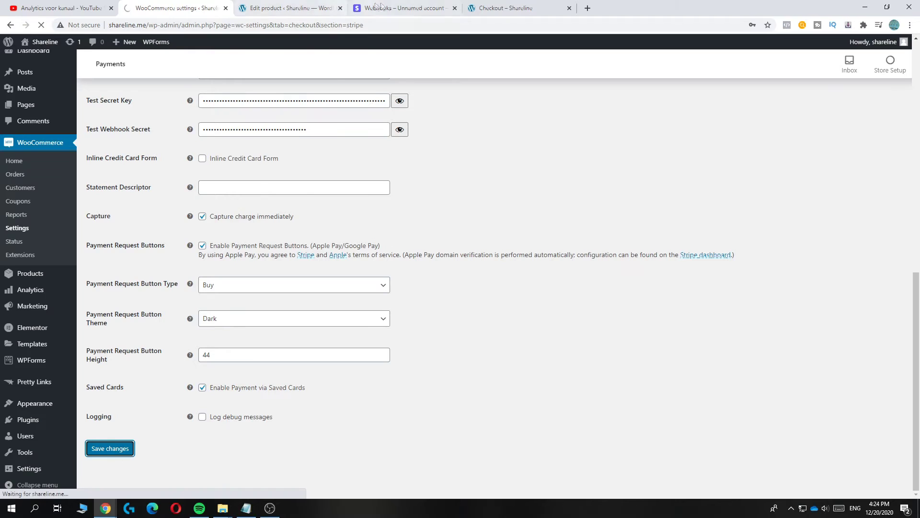
# Step: Check the Stripe card number field on the £76.00 checkout page
pyautogui.click(503, 8)
pyautogui.click(577, 273)
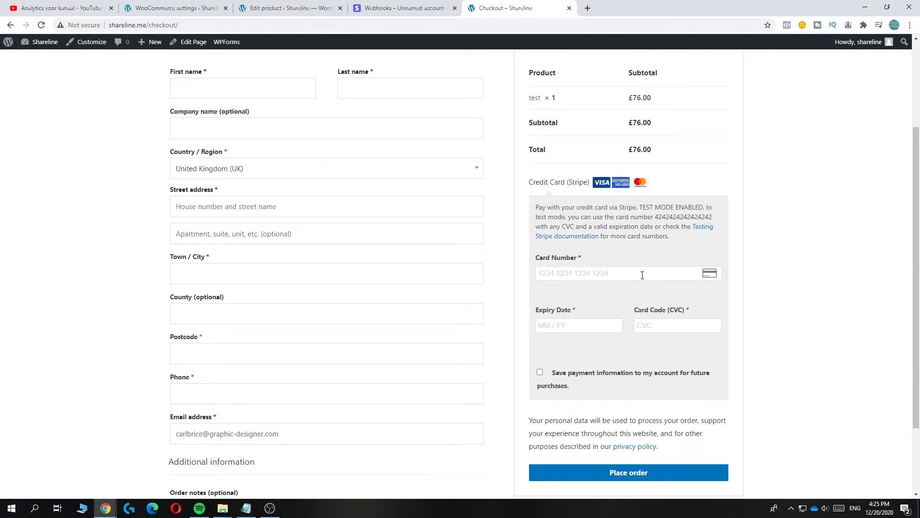
pyautogui.moveTo(579, 259); pyautogui.dragTo(537, 266)
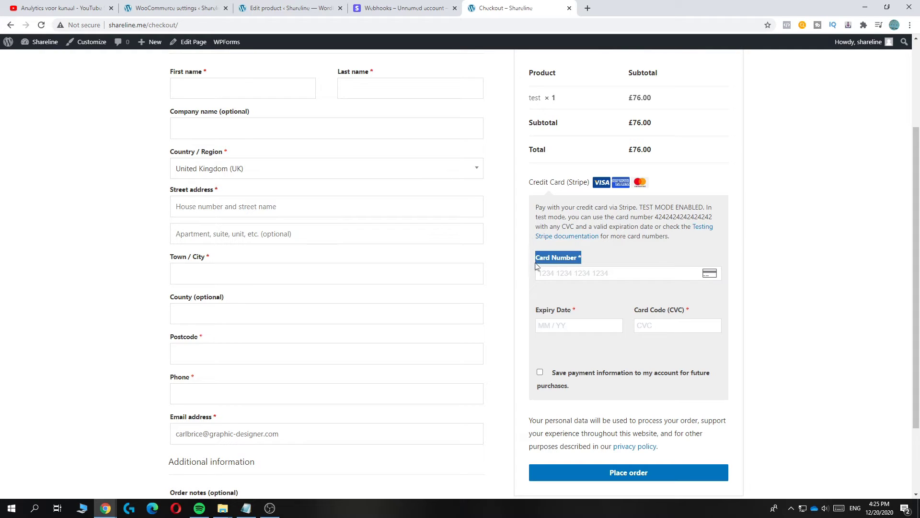
pyautogui.click(604, 257)
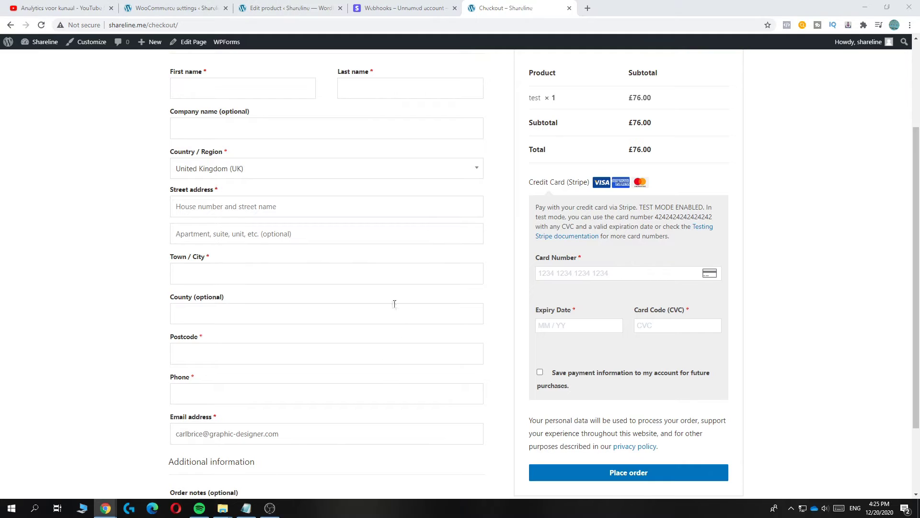
# Step: Set the Stripe Statement Descriptor to 'Shareline'
pyautogui.click(184, 6)
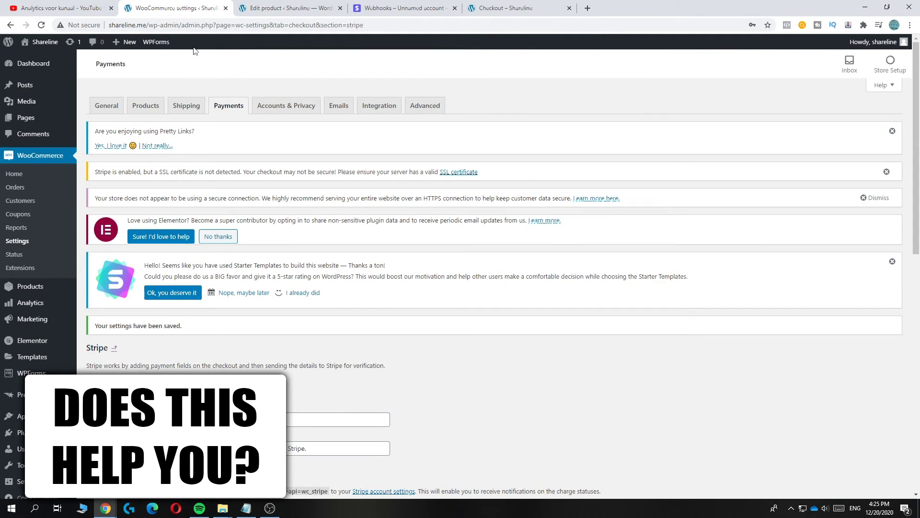
pyautogui.scroll(-8, 259, 268)
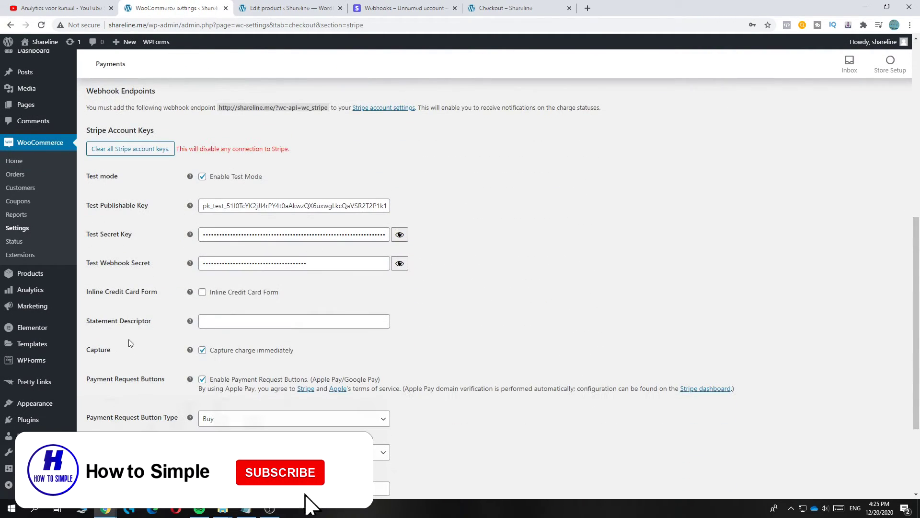
pyautogui.click(230, 324)
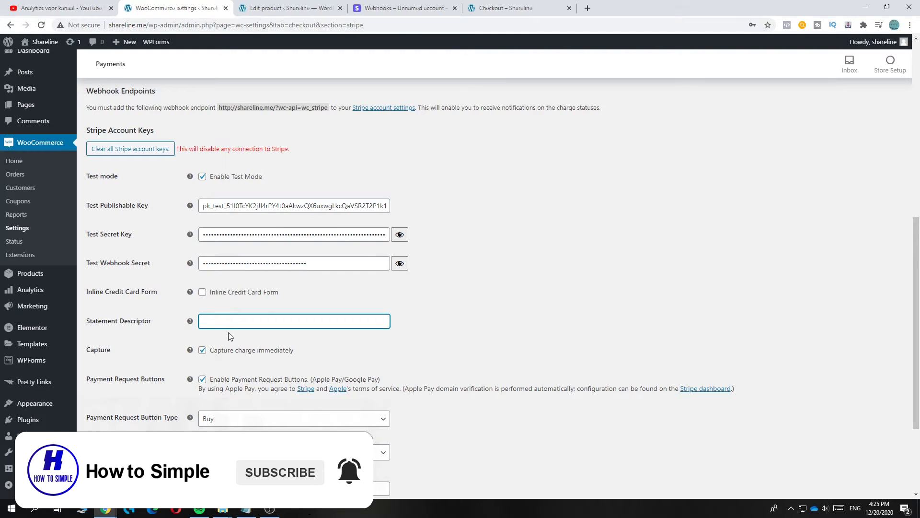
pyautogui.write('Shareline')
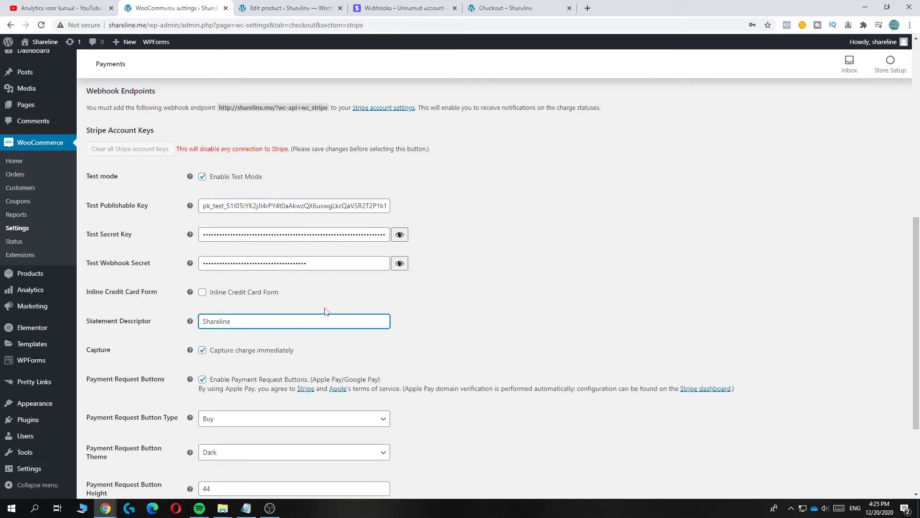
pyautogui.click(355, 309)
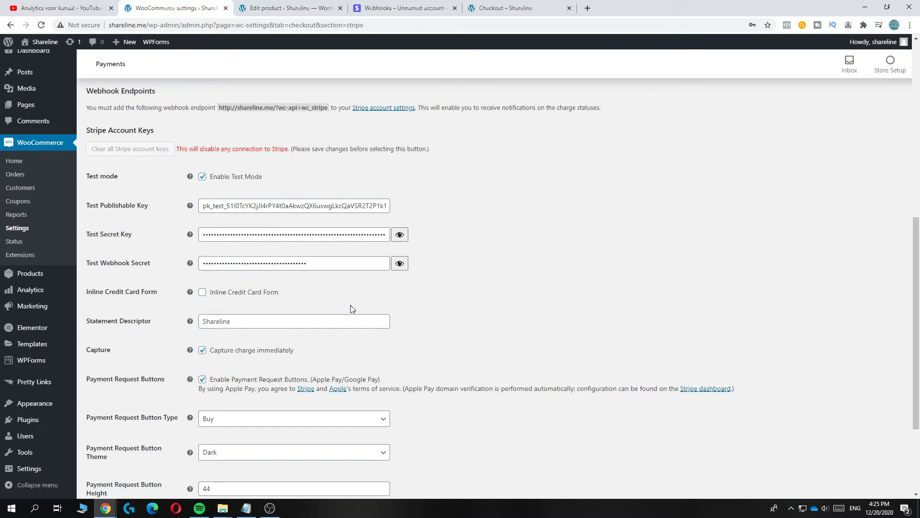
# Step: Keep the Payment Request Button theme on Dark and save the Stripe settings
pyautogui.moveTo(278, 292); pyautogui.dragTo(185, 279)
pyautogui.scroll(-1, 184, 279)
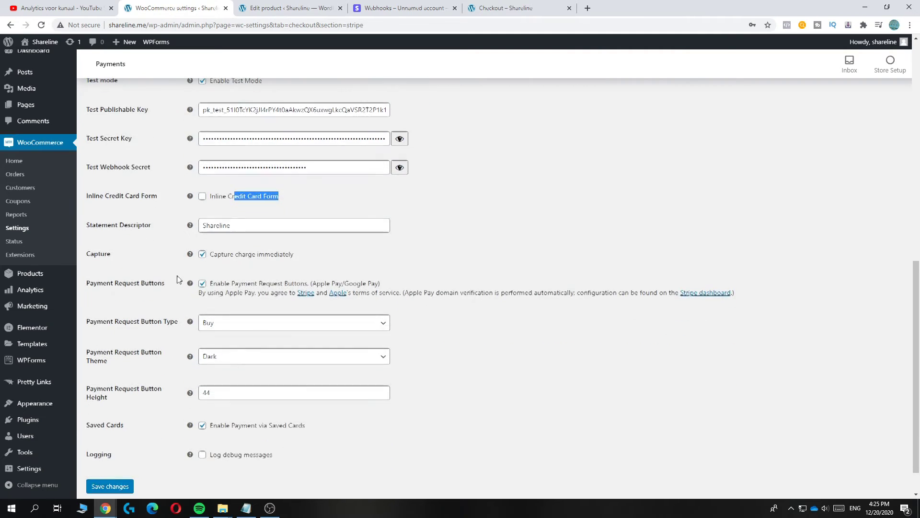
pyautogui.click(240, 251)
pyautogui.scroll(-1, 240, 251)
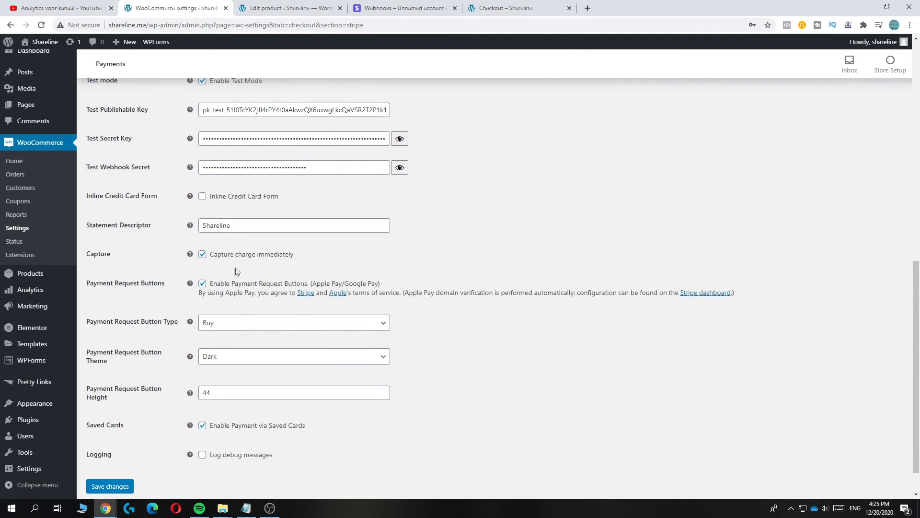
pyautogui.click(218, 360)
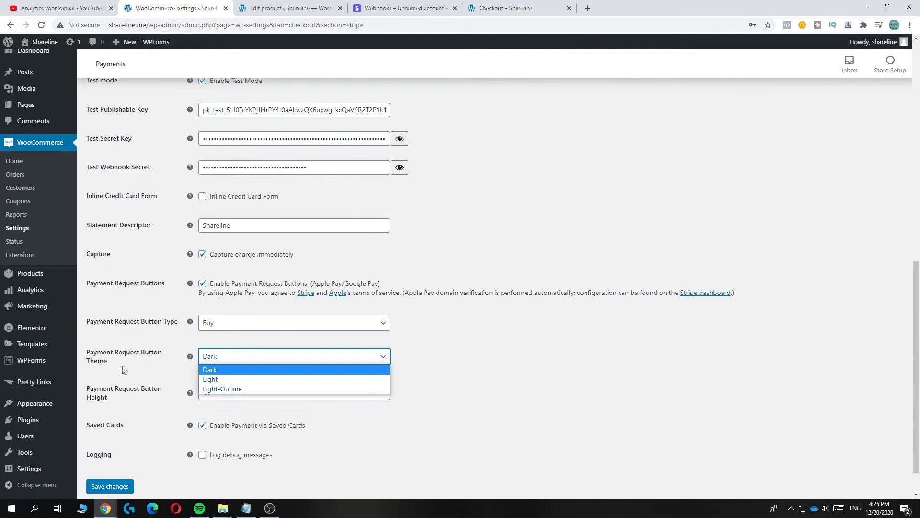
pyautogui.click(207, 360)
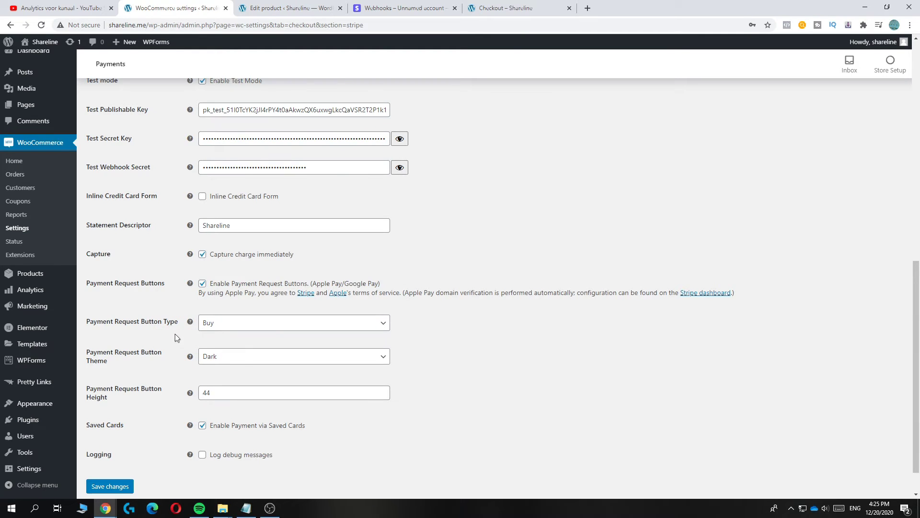
pyautogui.scroll(-1, 230, 307)
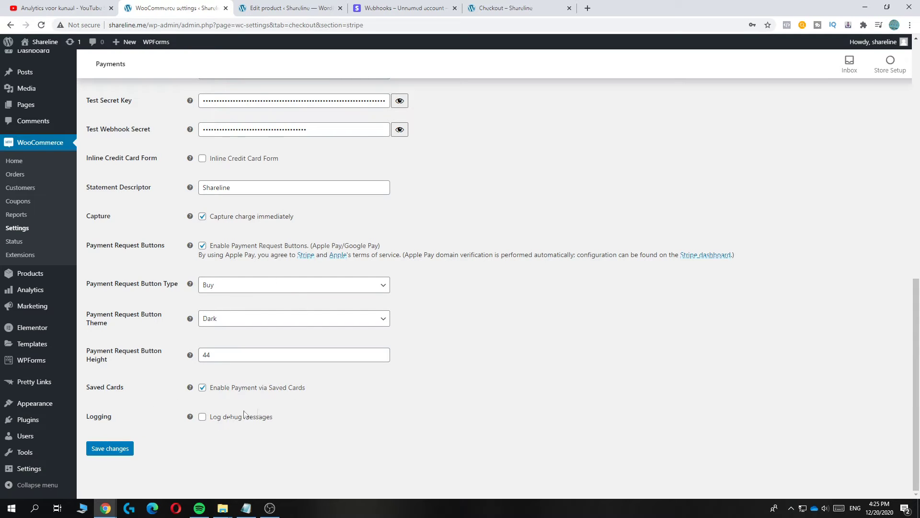
pyautogui.click(116, 447)
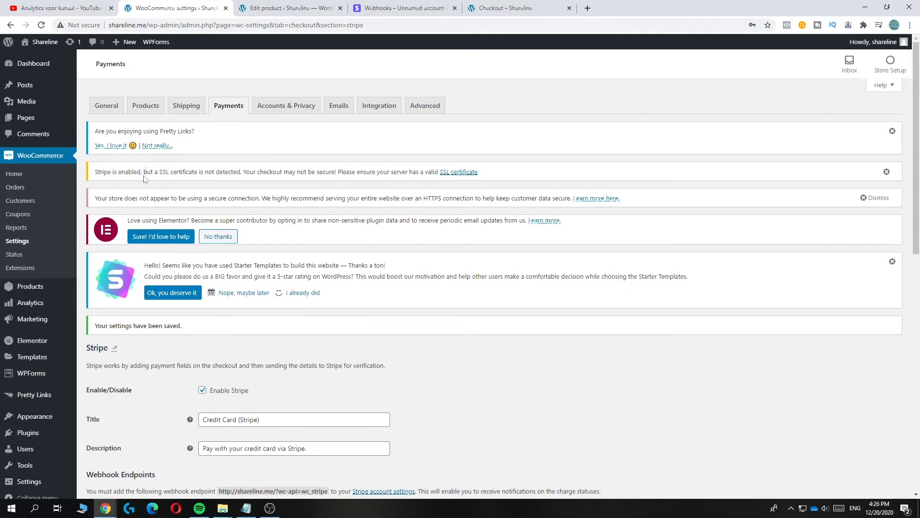
# Step: Enable Stripe SOFORT in the WooCommerce payment methods list
pyautogui.click(223, 108)
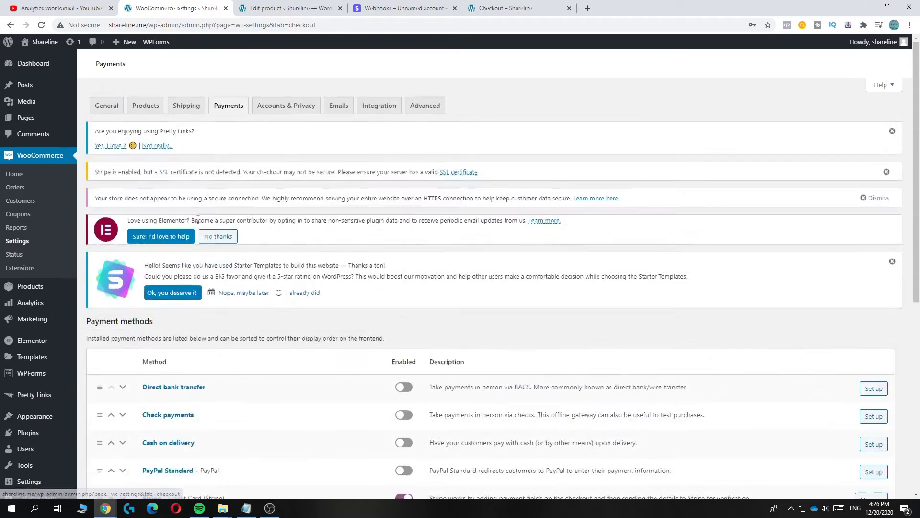
pyautogui.scroll(-3, 196, 238)
pyautogui.scroll(-2, 239, 279)
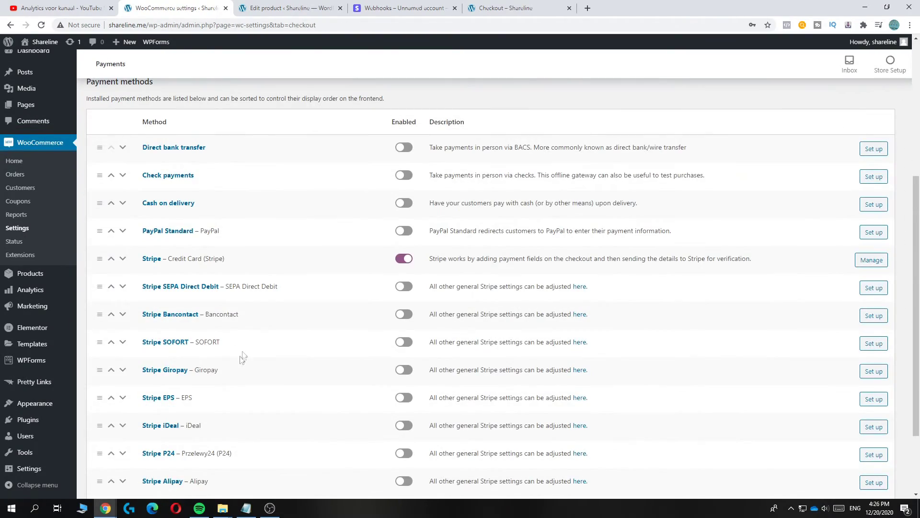
pyautogui.click(870, 347)
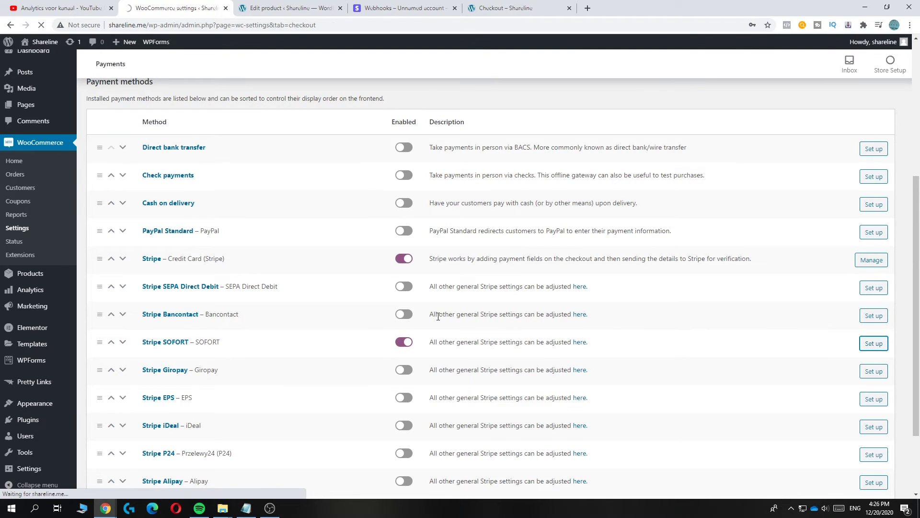
# Step: Review the SOFORT webhook endpoint instructions, then switch to the test product's edit page
pyautogui.scroll(-5, 312, 316)
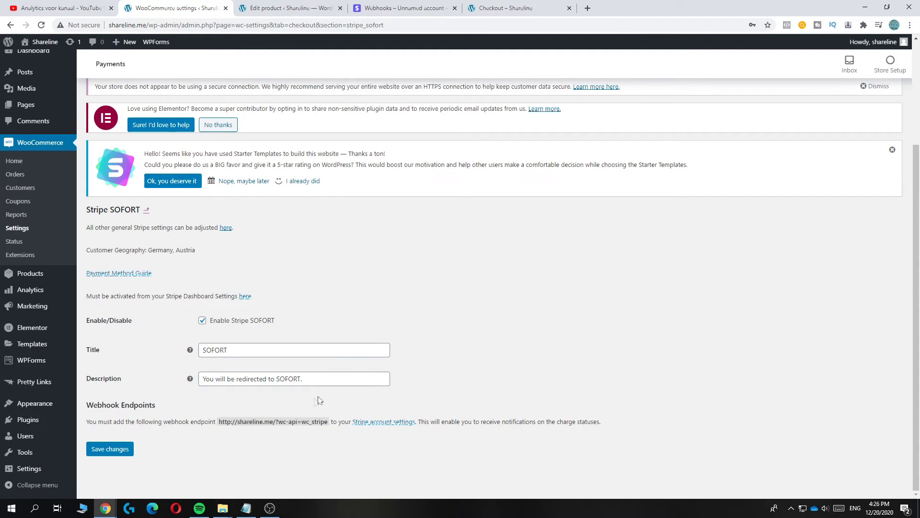
pyautogui.tripleClick(273, 425)
pyautogui.click(339, 285)
pyautogui.click(279, 7)
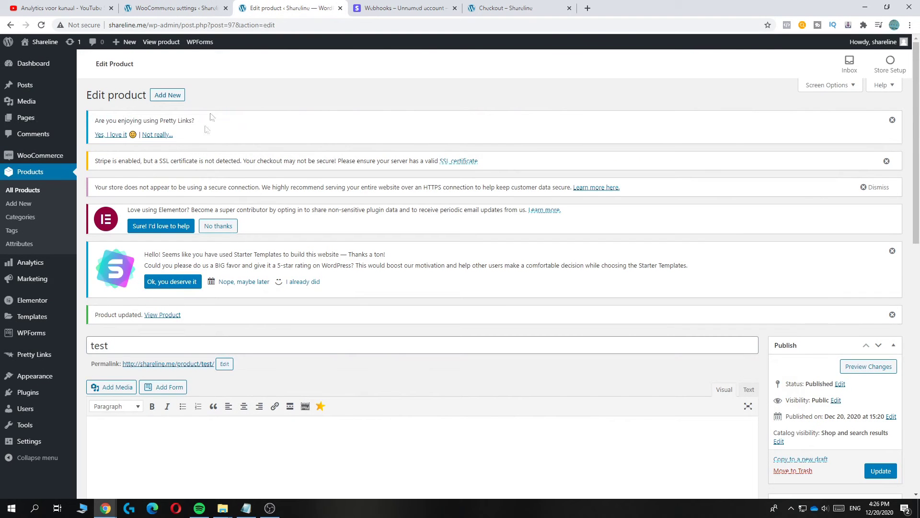
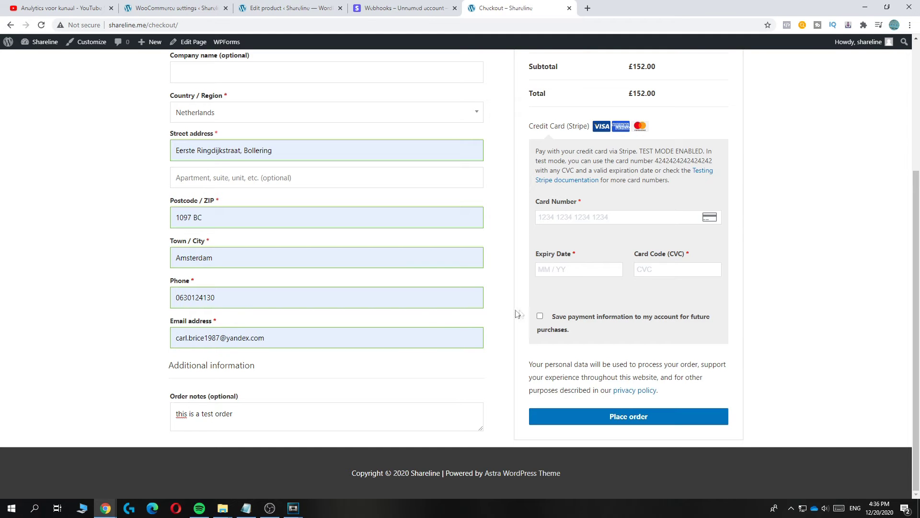
# Step: Highlight the selected credit card payment method text on the checkout page
pyautogui.scroll(4, 545, 321)
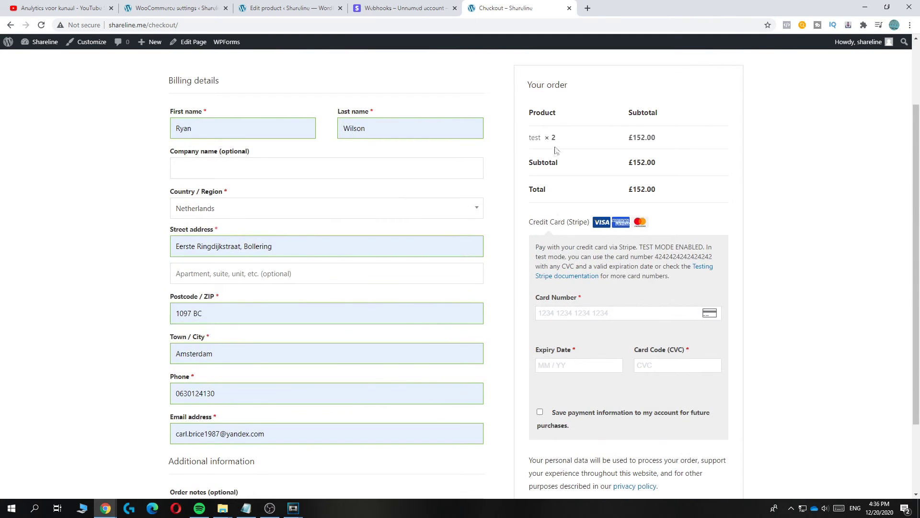
pyautogui.scroll(-3, 538, 271)
pyautogui.moveTo(529, 173); pyautogui.dragTo(654, 173)
pyautogui.click(672, 172)
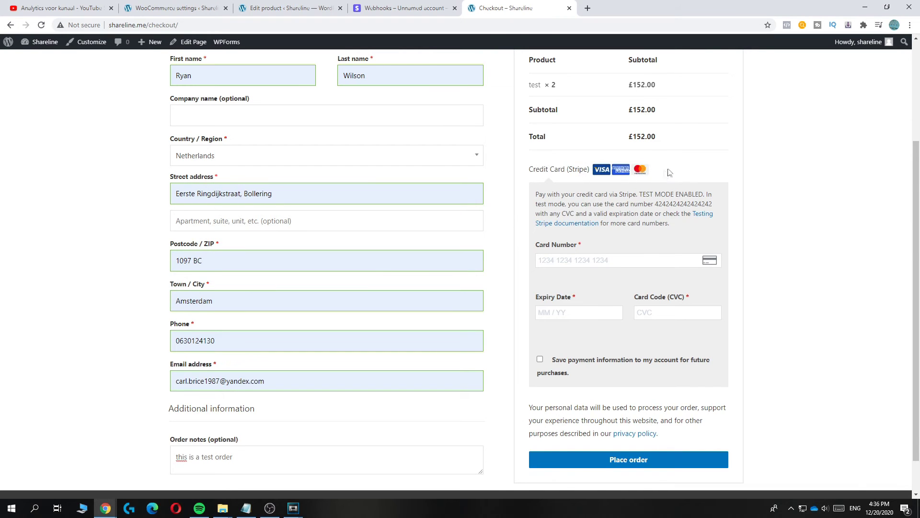
pyautogui.scroll(-1, 588, 227)
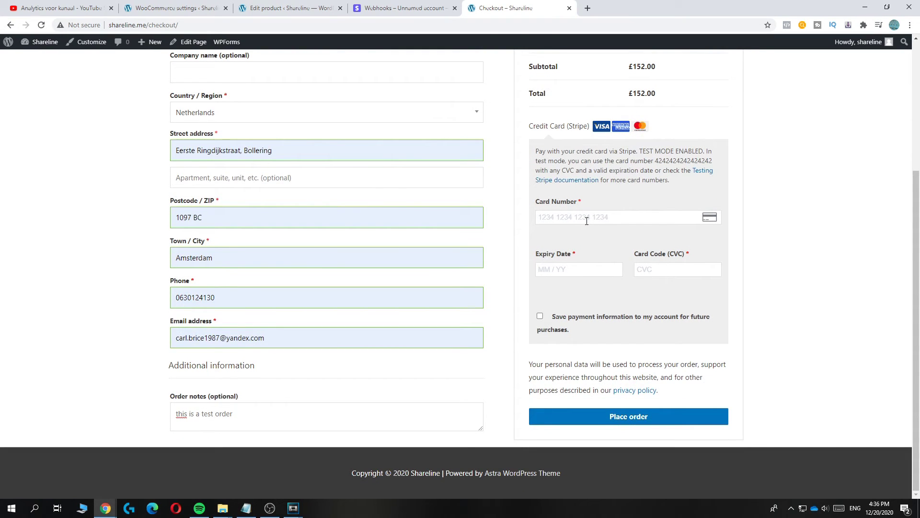
# Step: Fill in the test Visa card number, expiry date and CVC in the Stripe card fields
pyautogui.click(586, 222)
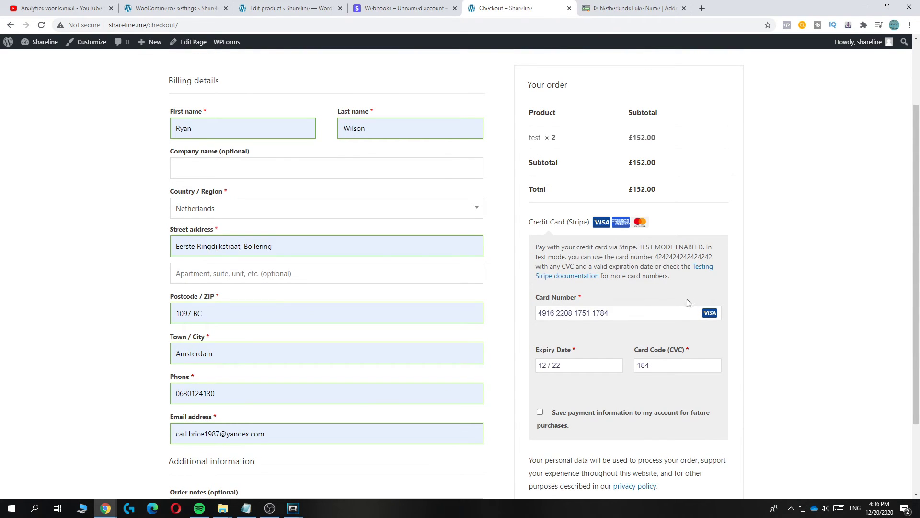
pyautogui.scroll(-1, 562, 282)
pyautogui.scroll(1, 551, 288)
pyautogui.scroll(-2, 537, 383)
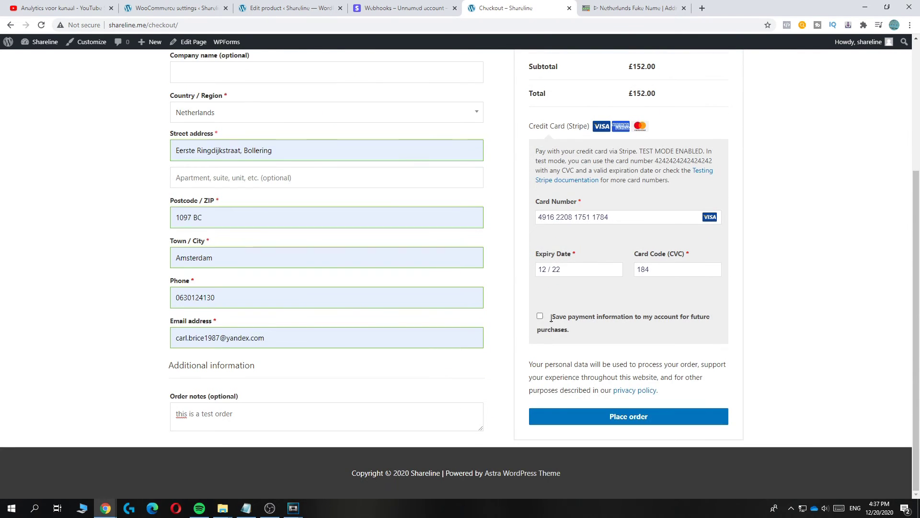
pyautogui.moveTo(554, 320); pyautogui.dragTo(680, 320)
pyautogui.scroll(2, 499, 197)
# Step: Tick 'Save payment information to my account' for future purchases
pyautogui.click(500, 198)
pyautogui.scroll(-2, 500, 197)
pyautogui.scroll(2, 431, 259)
pyautogui.scroll(-2, 484, 263)
pyautogui.click(538, 317)
# Step: Review the privacy notice and place the £152.00 test order
pyautogui.scroll(4, 572, 402)
pyautogui.scroll(-4, 536, 361)
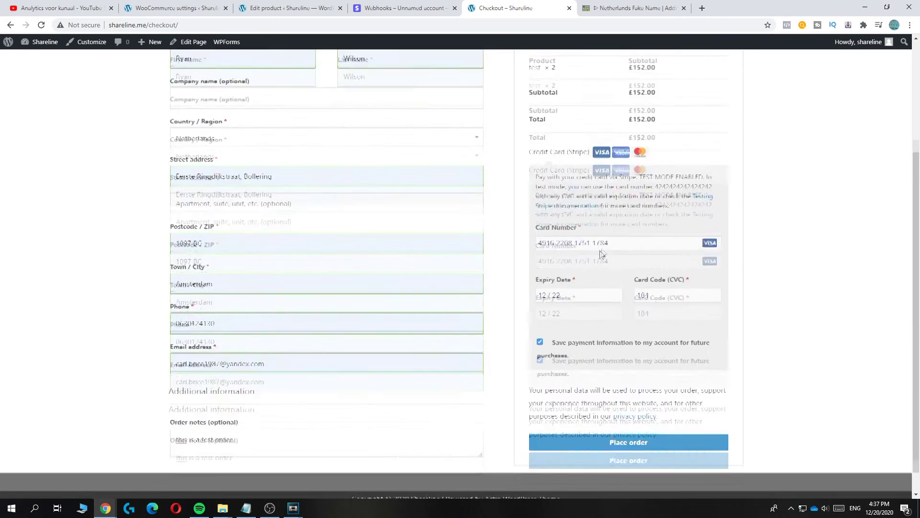
pyautogui.moveTo(653, 396); pyautogui.dragTo(576, 355)
pyautogui.click(576, 353)
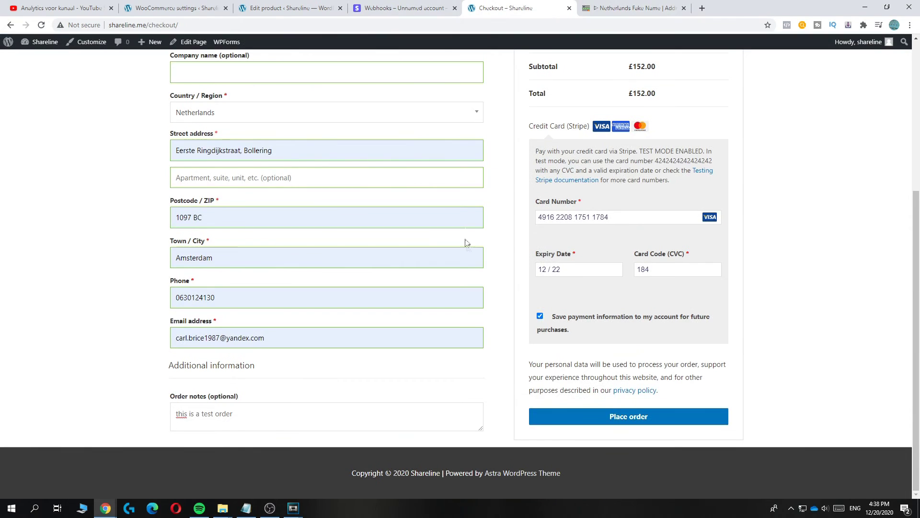
pyautogui.click(594, 417)
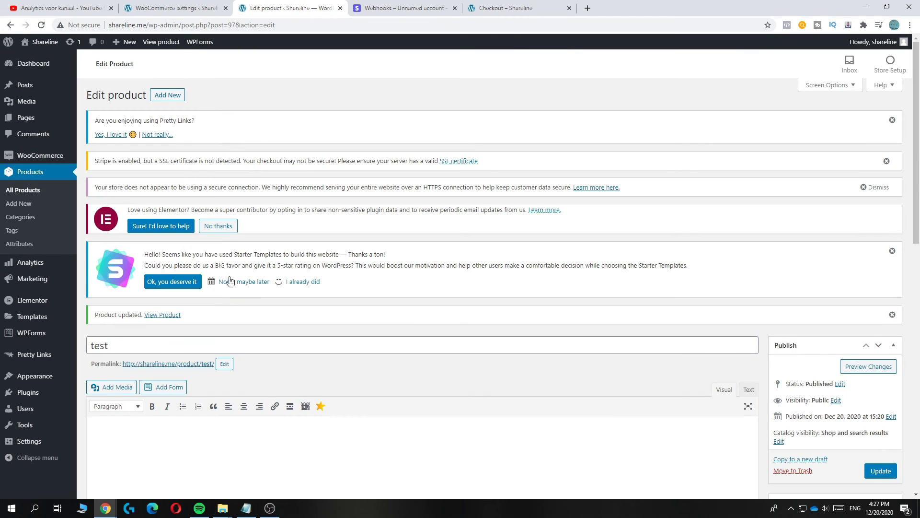
# Step: Scroll the Edit product page for 'test' to confirm it is updated and published
pyautogui.scroll(-2, 212, 279)
pyautogui.scroll(2, 192, 273)
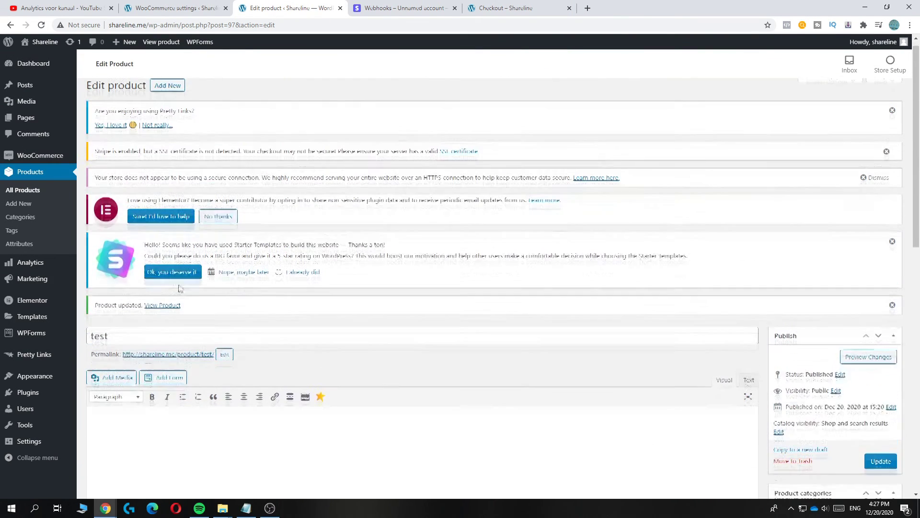